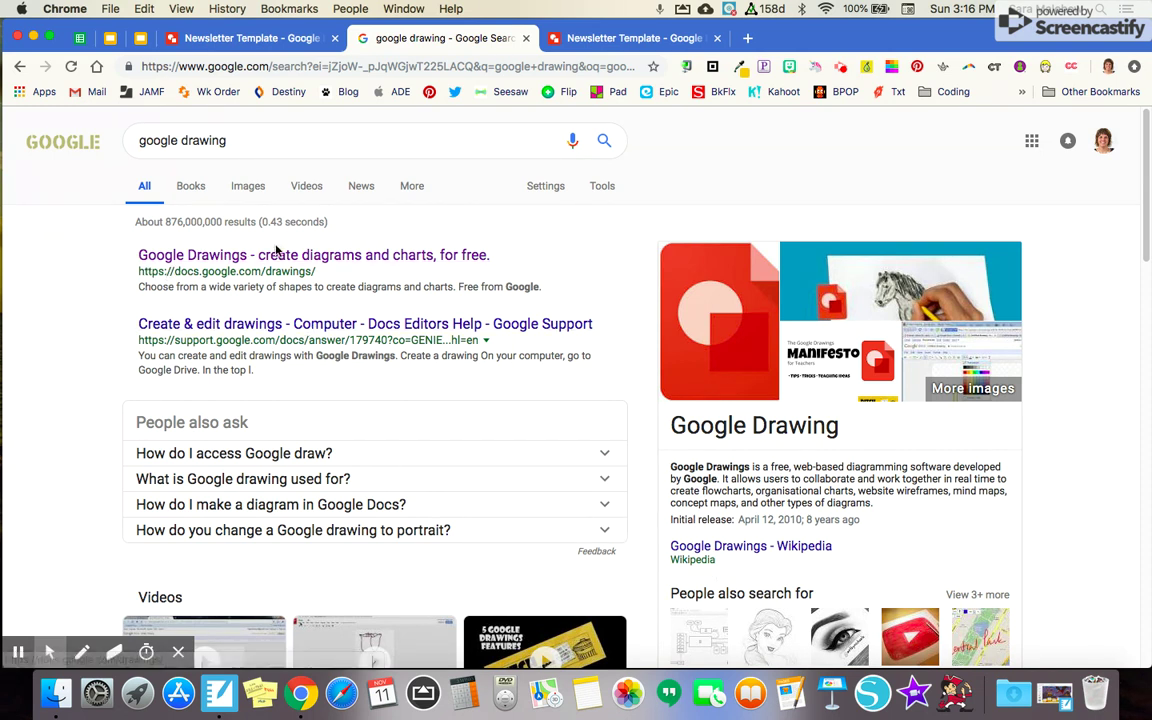
Close the 'google drawing' search results tab to reveal the Newsletter Template drawing
left_click(526, 39)
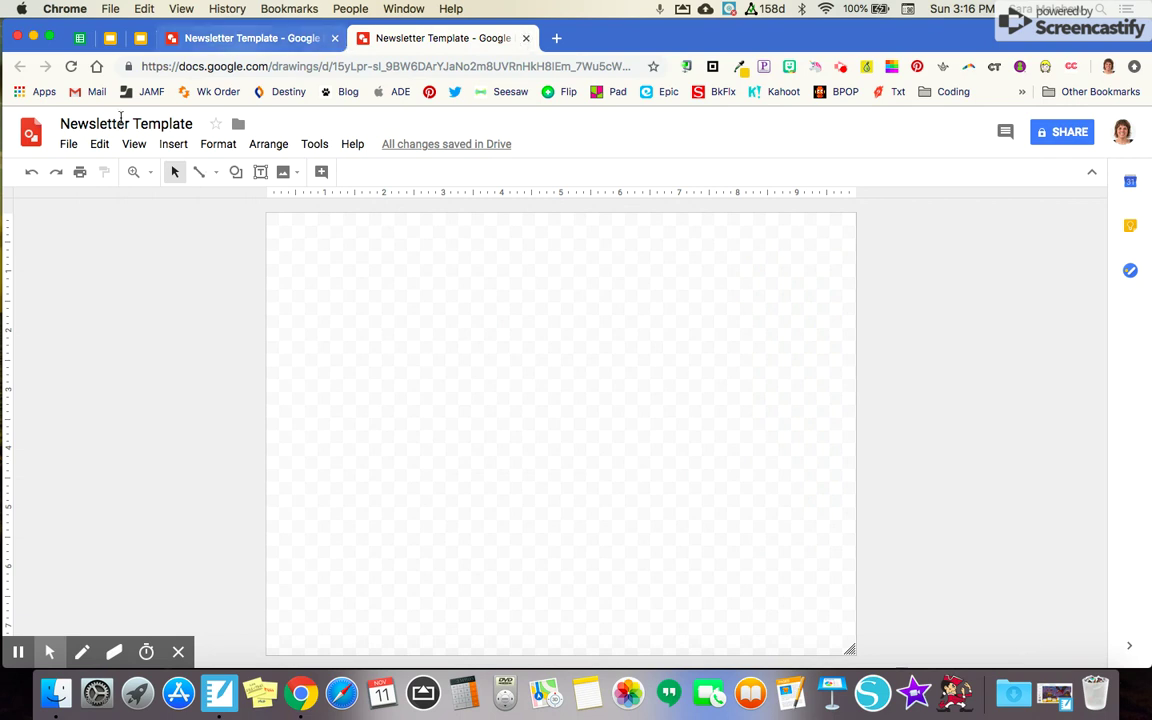
Change the page setup to a custom size of 8 inches wide by 10 inches high
left_click(68, 145)
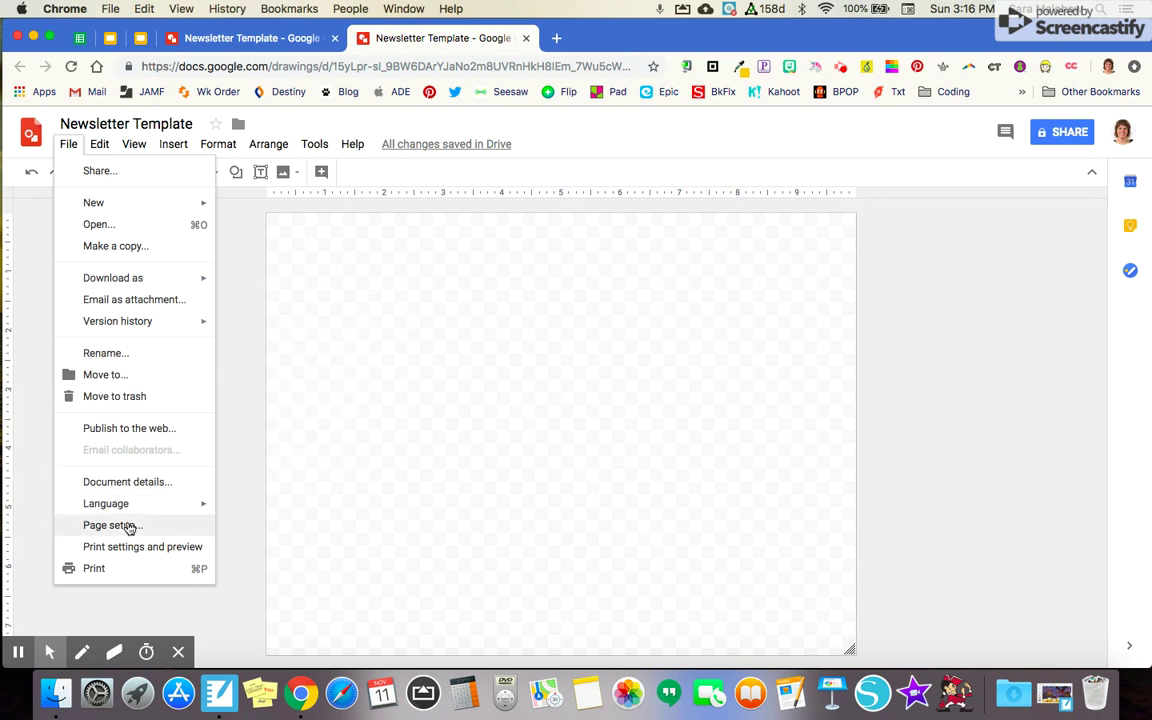
left_click(80, 535)
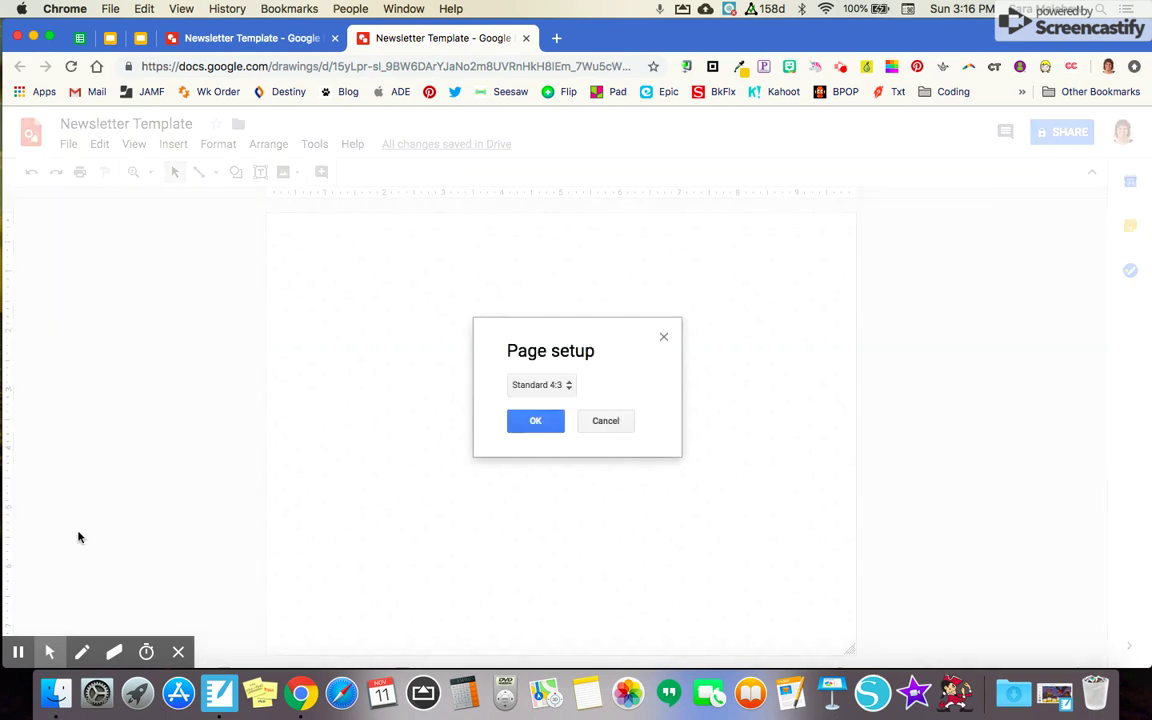
left_click(537, 390)
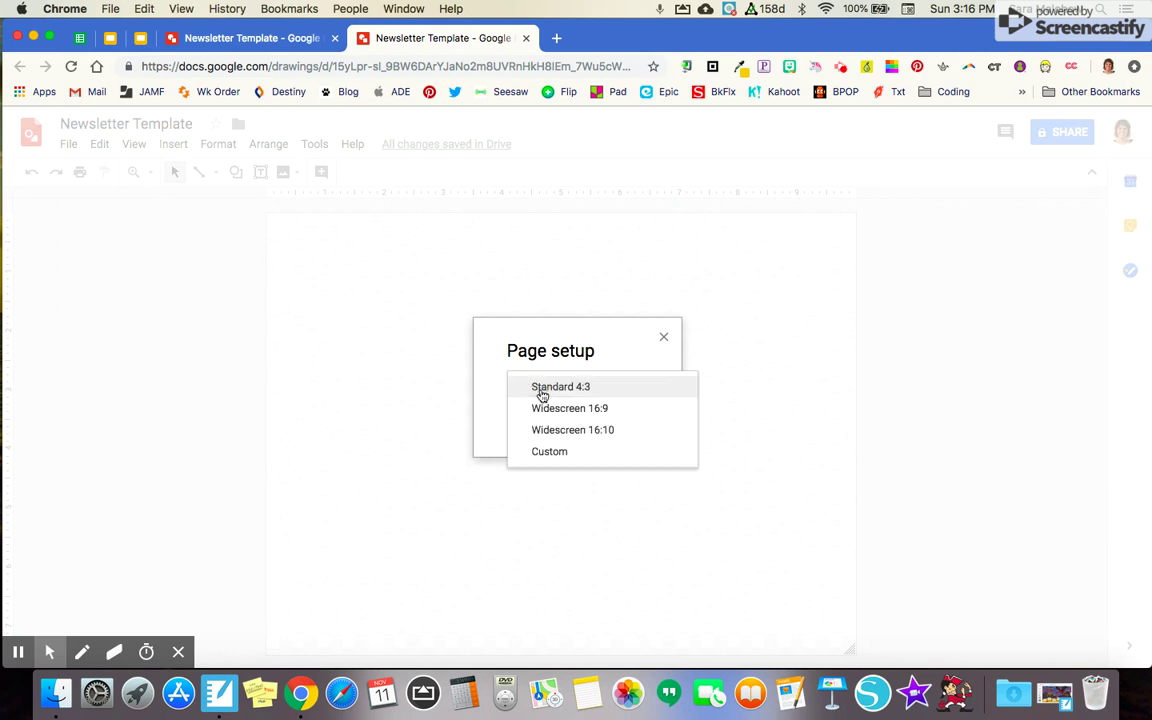
left_click(550, 452)
left_click(540, 451)
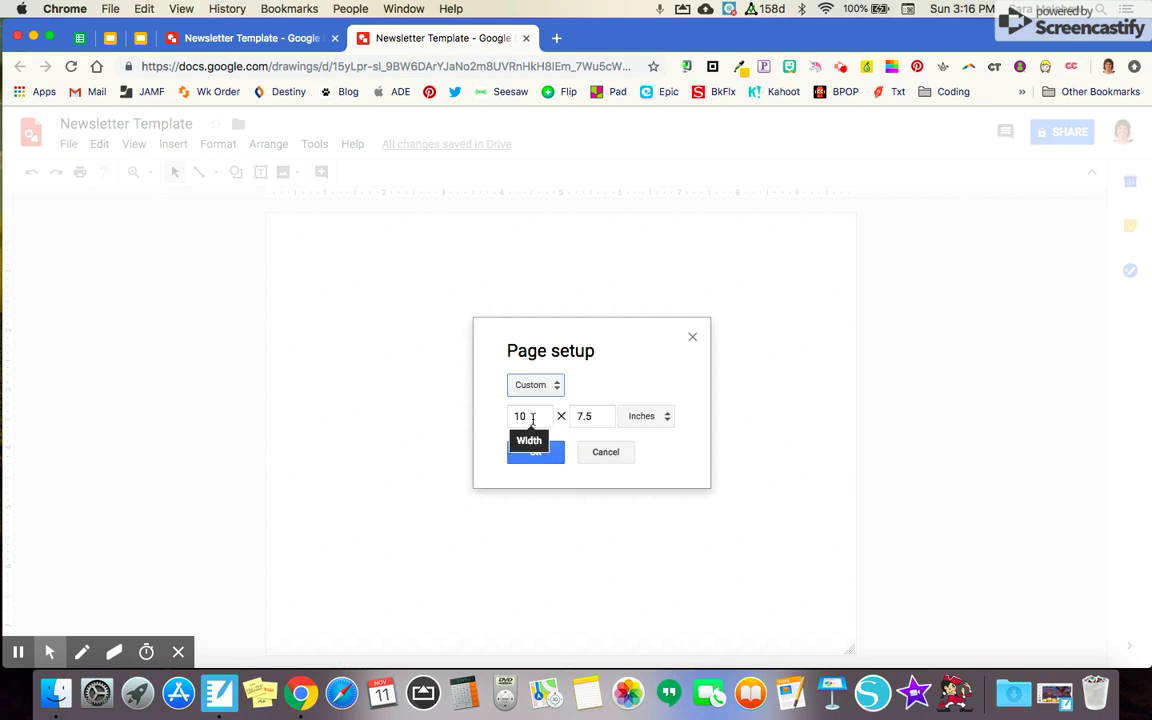
left_click(532, 418)
key("BackSpace")
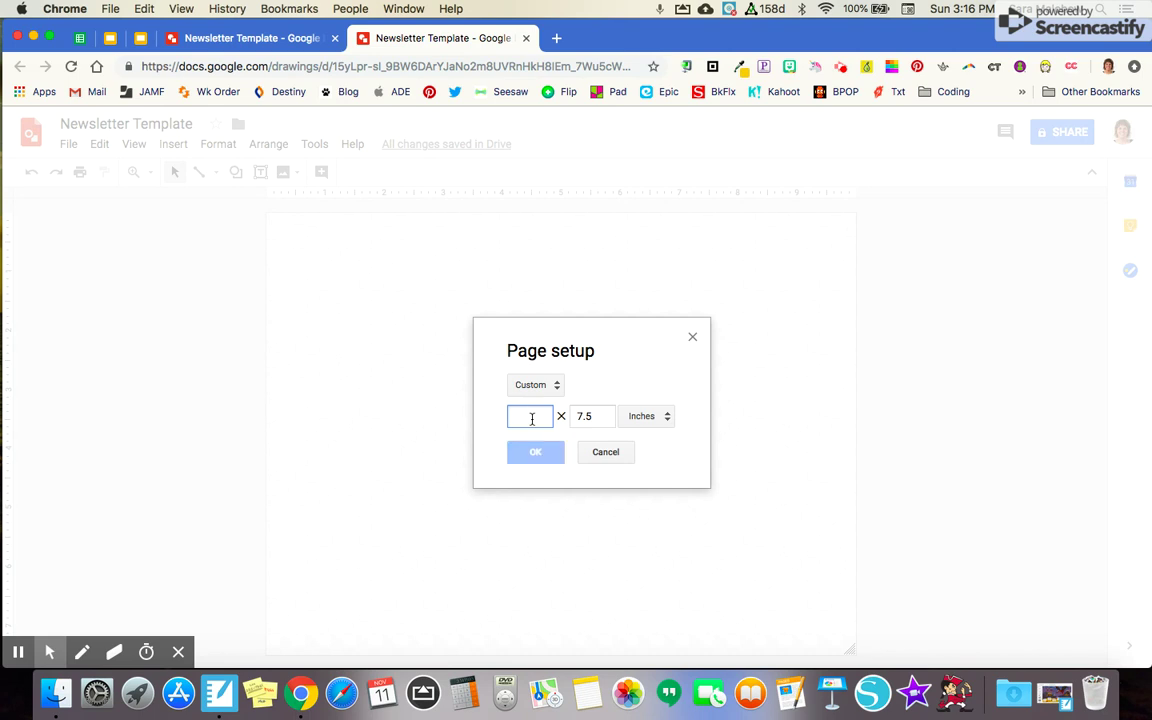
type("8")
left_click(598, 416)
key("BackSpace")
key("BackSpace")
key("BackSpace")
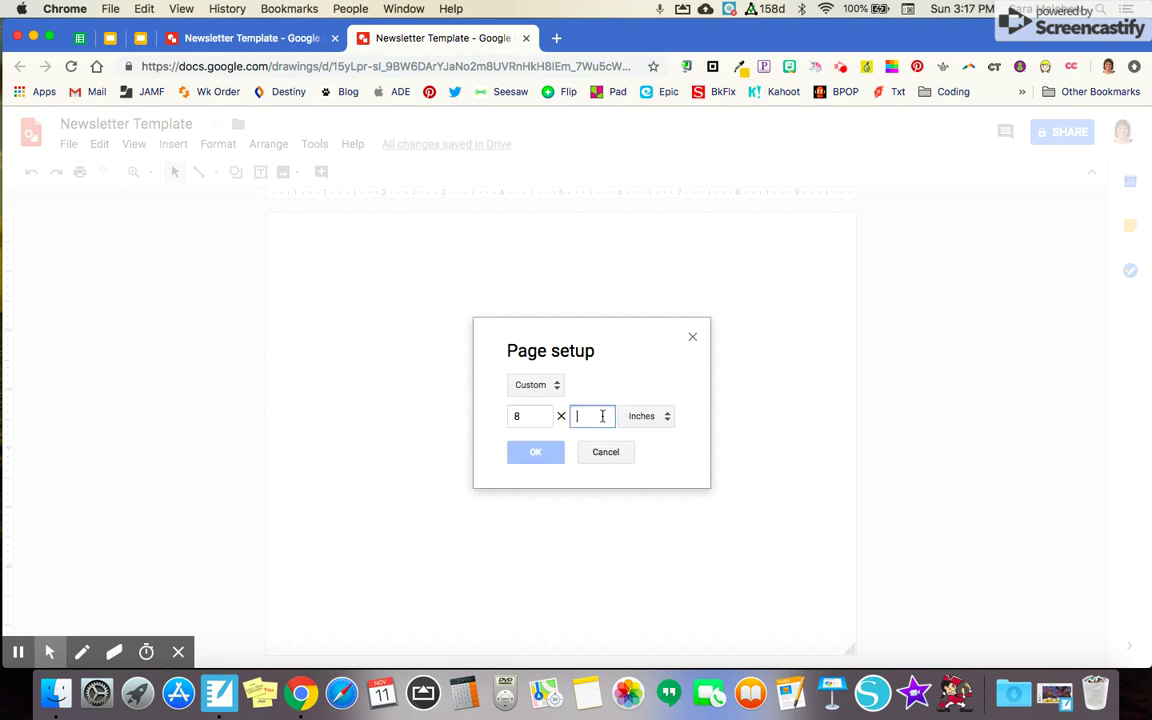
type("10")
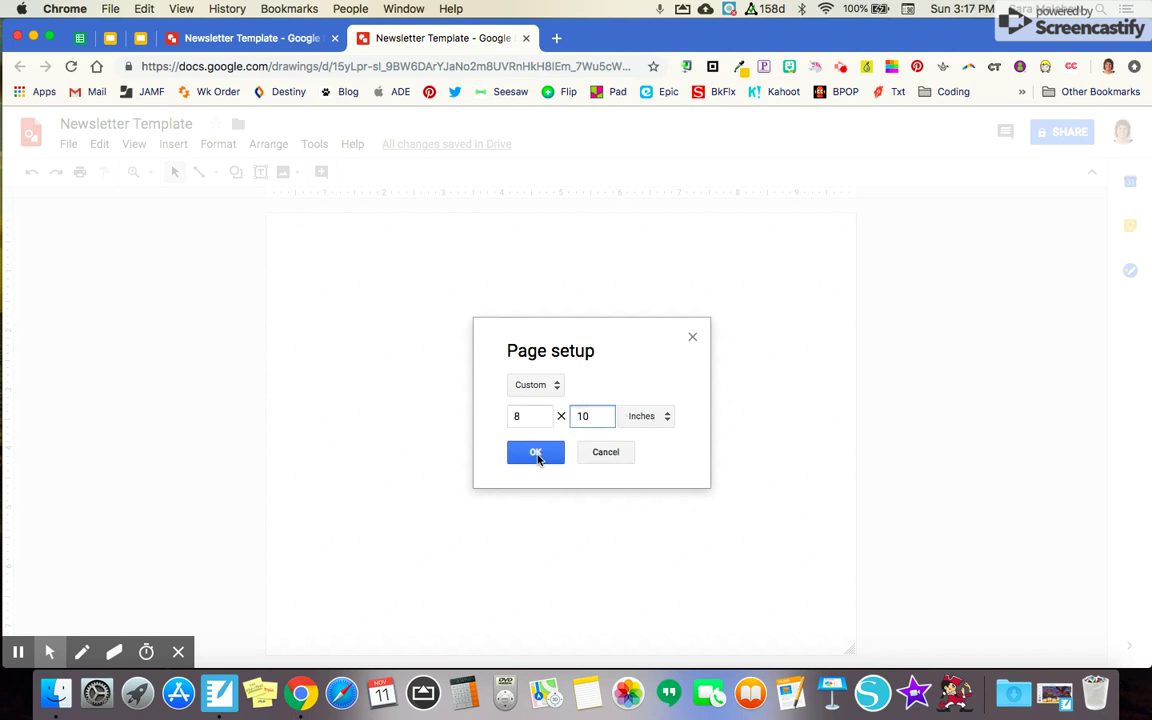
left_click(536, 453)
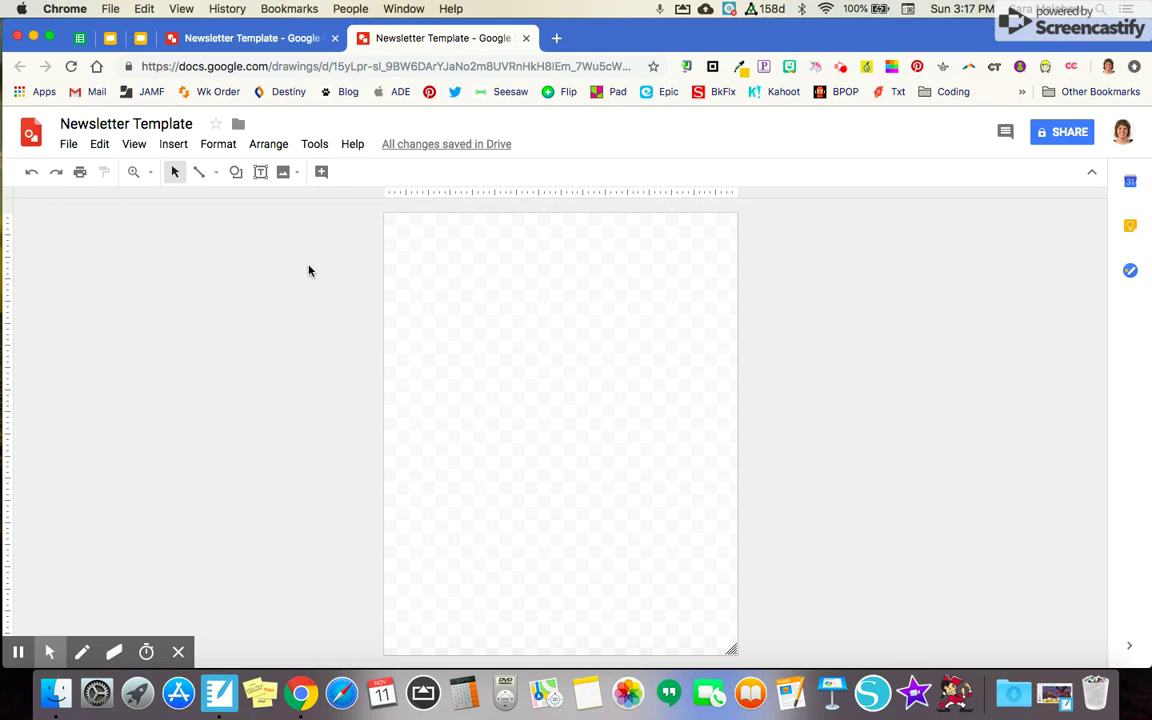
Draw a rectangle over the entire page and fill it dark red
left_click(236, 172)
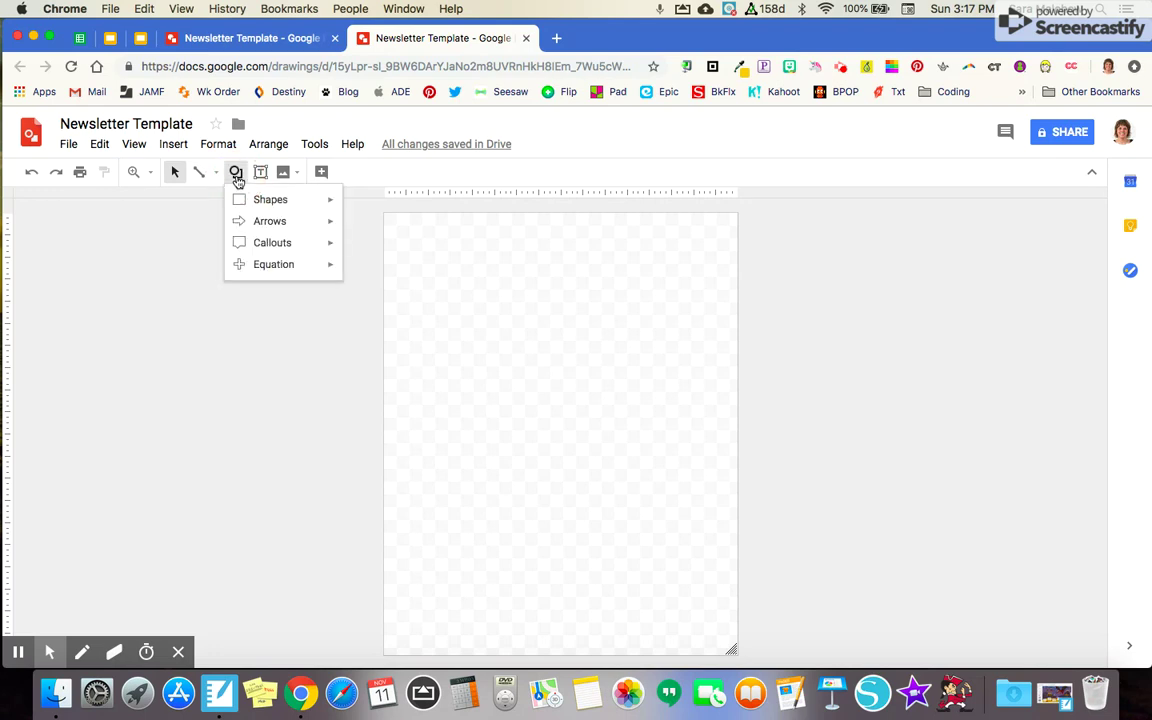
mouse_move(279, 205)
left_click(356, 207)
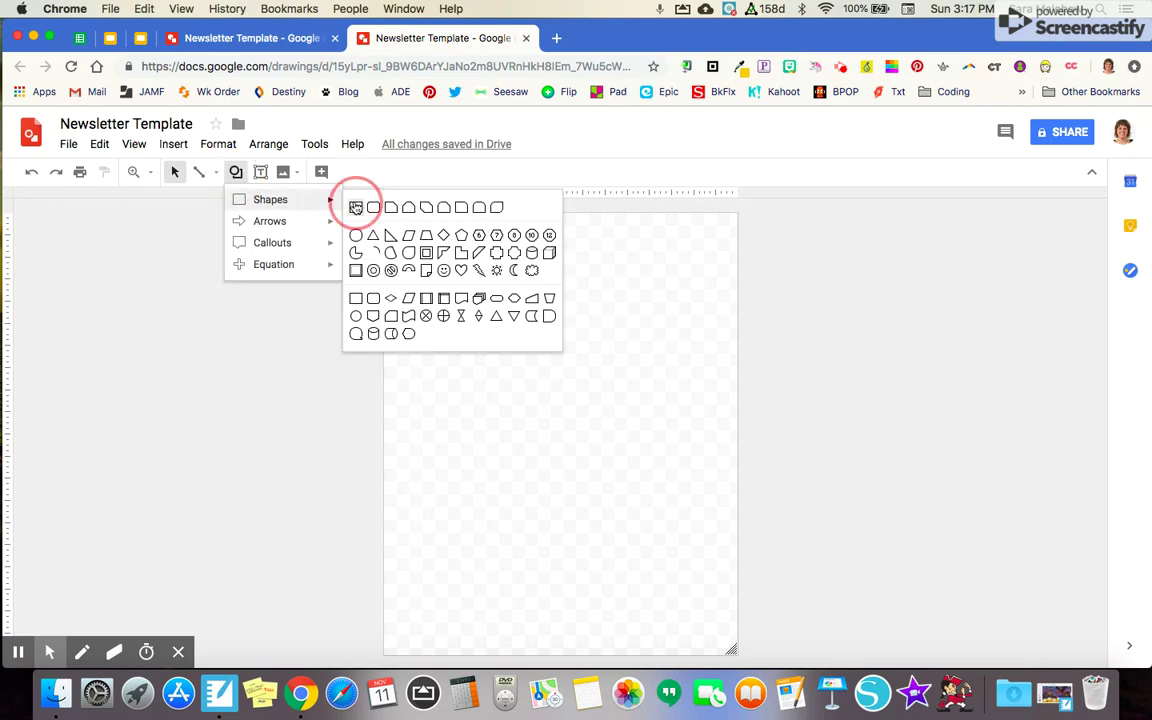
mouse_move(384, 213)
left_mouse_down()
mouse_move(509, 422)
mouse_move(604, 465)
mouse_move(676, 602)
mouse_move(719, 659)
mouse_move(738, 655)
left_mouse_up()
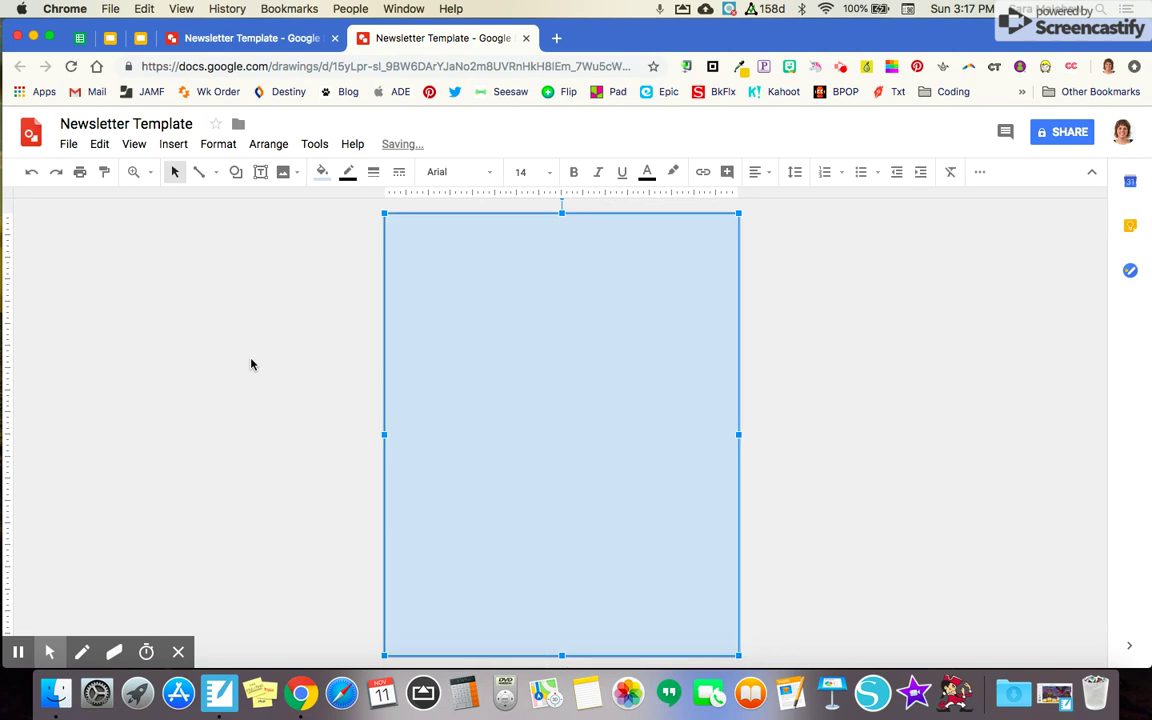
left_click(321, 172)
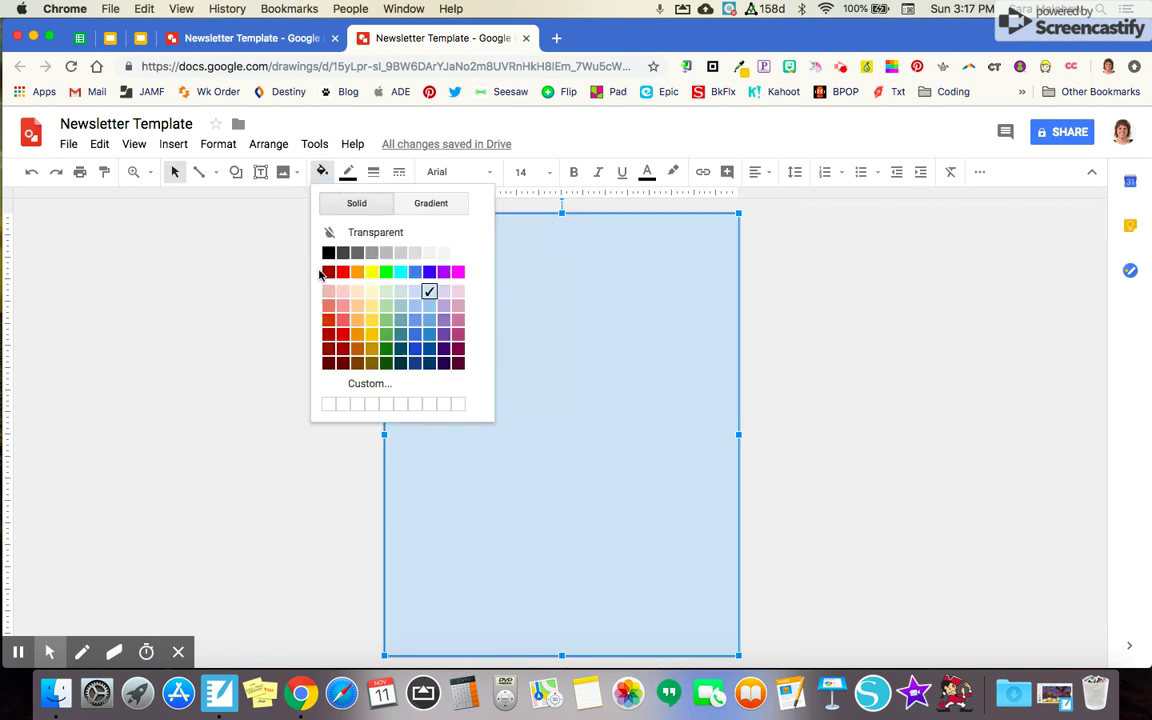
left_click(343, 350)
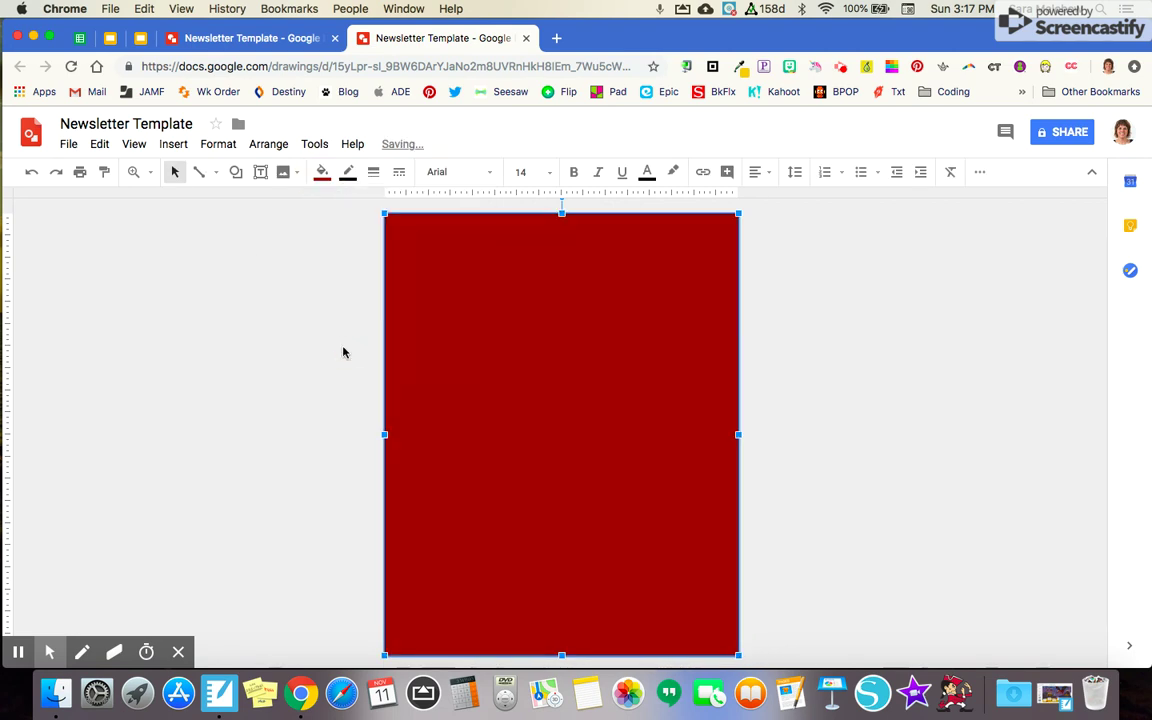
left_click(290, 286)
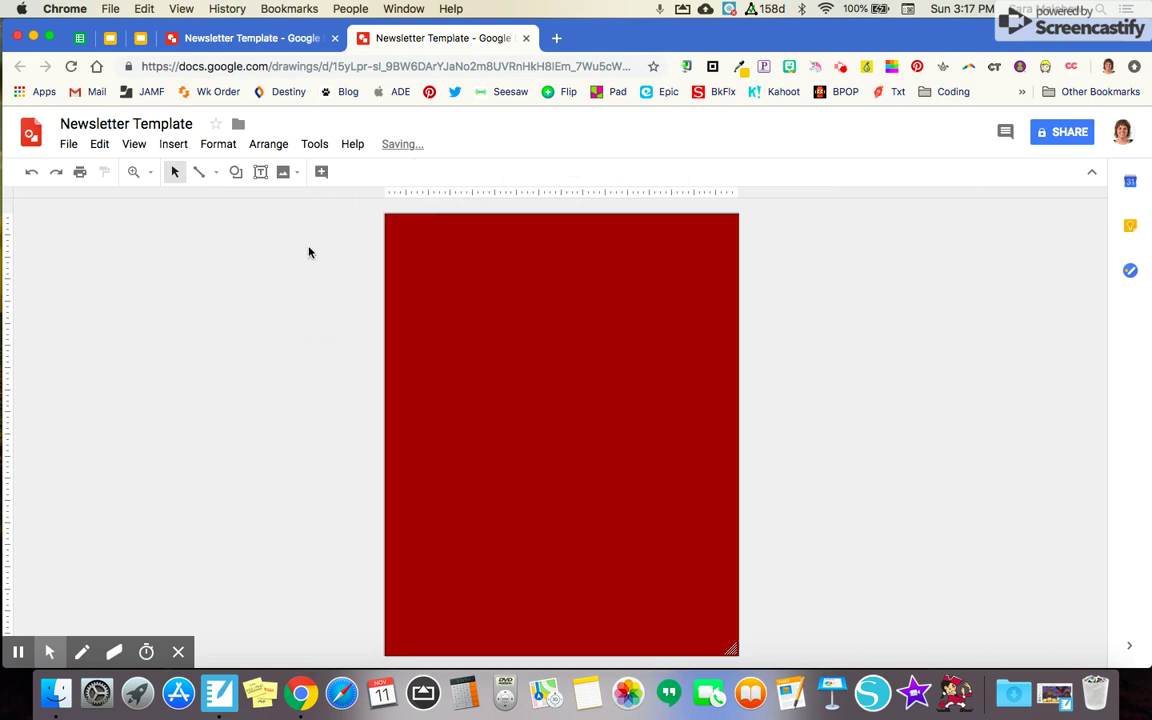
left_click(237, 173)
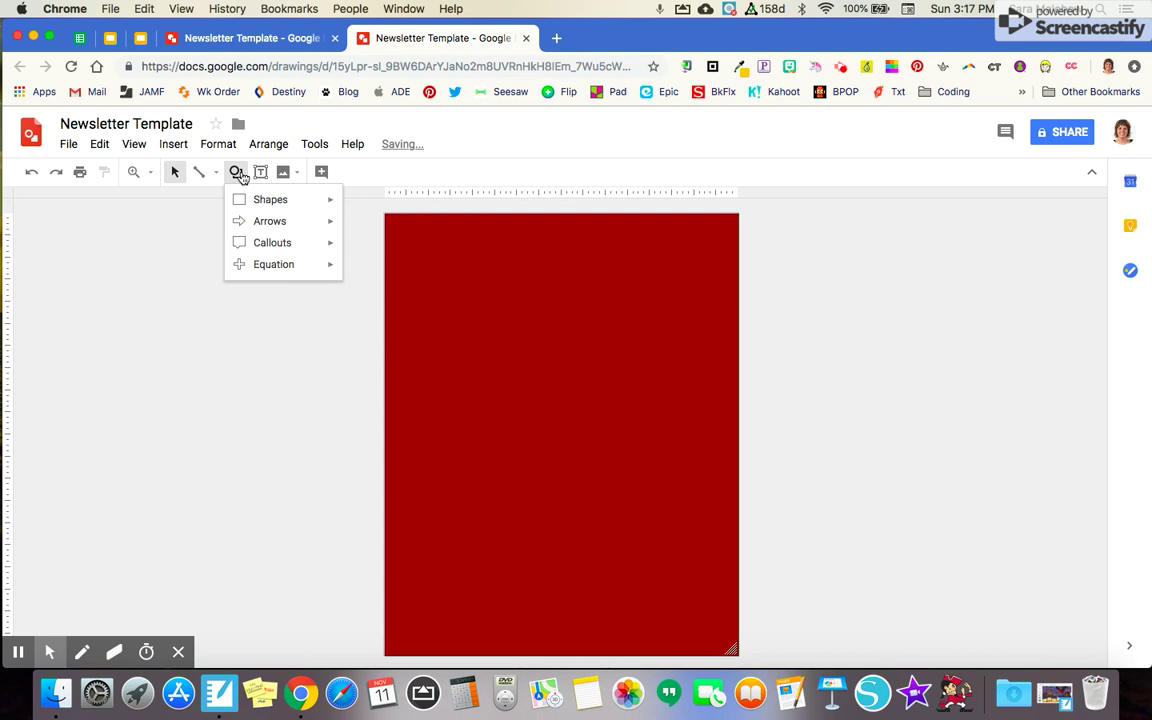
Draw a white-filled rectangle banner near the page top and make it slightly taller
mouse_move(265, 203)
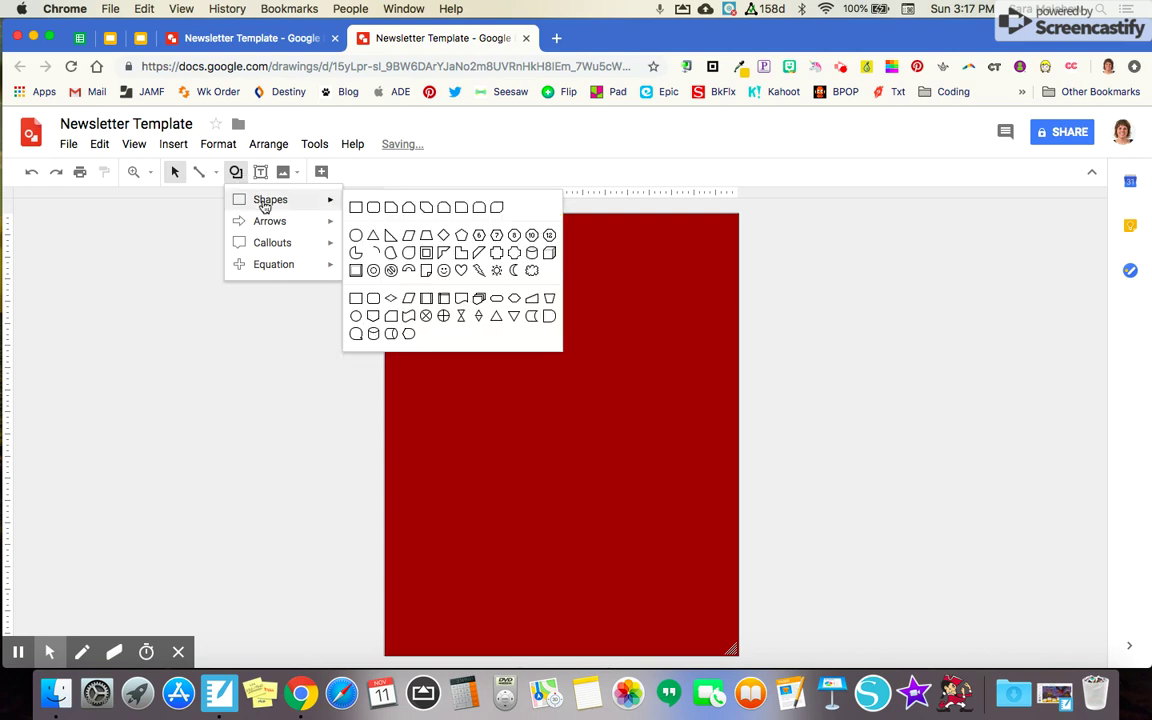
left_click(356, 208)
left_click_drag(404, 231, 719, 286)
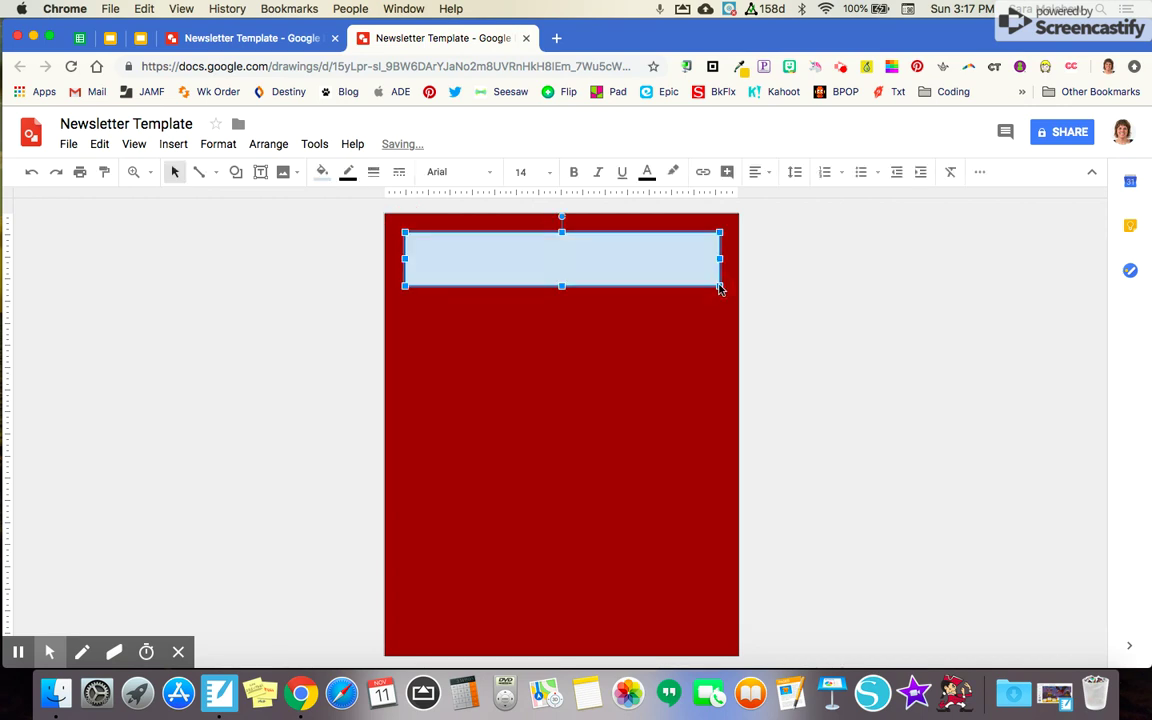
left_click(322, 174)
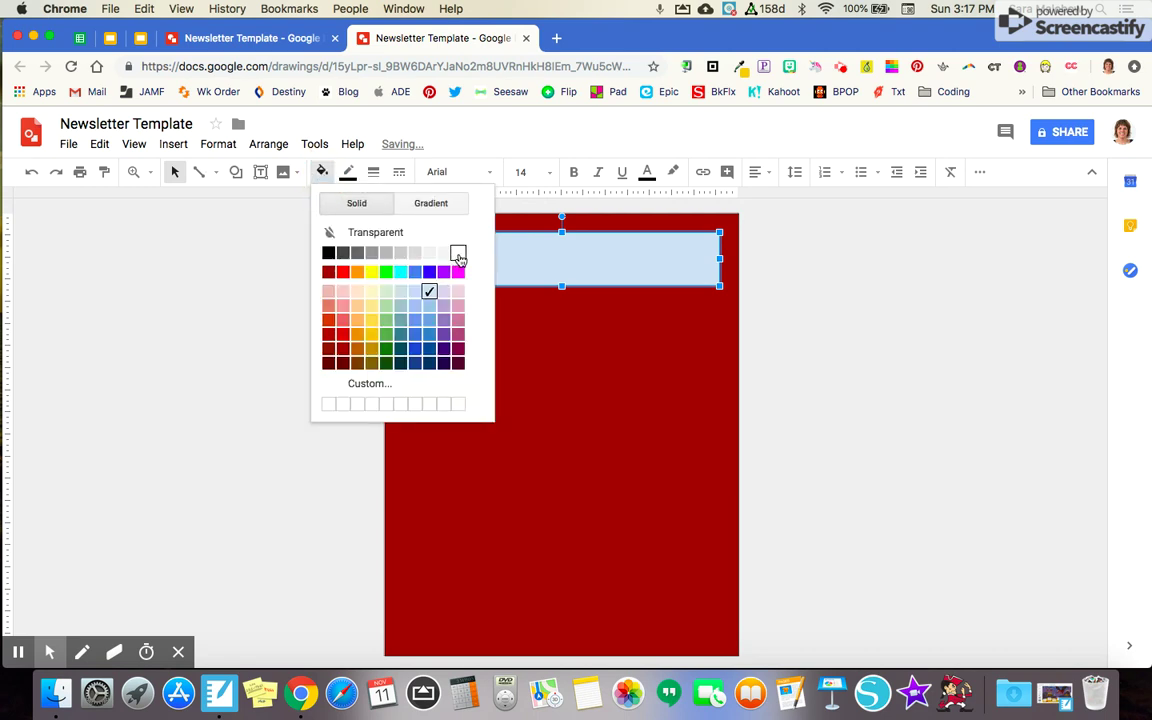
left_click(455, 251)
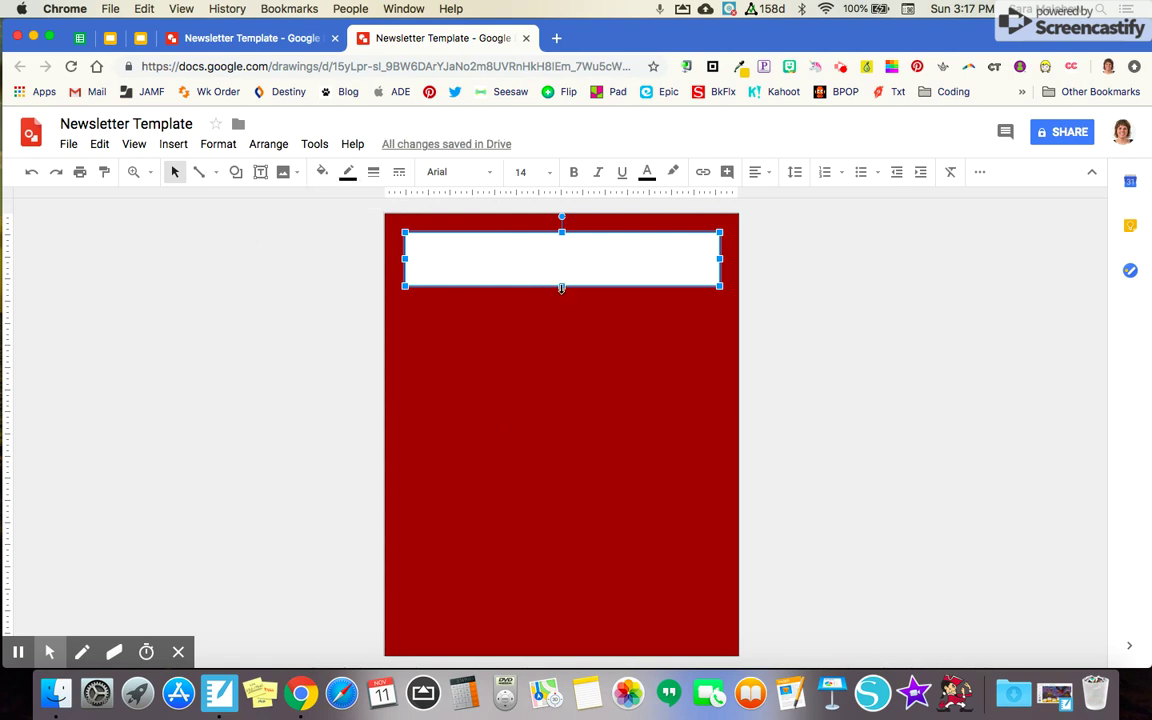
left_click_drag(561, 288, 561, 295)
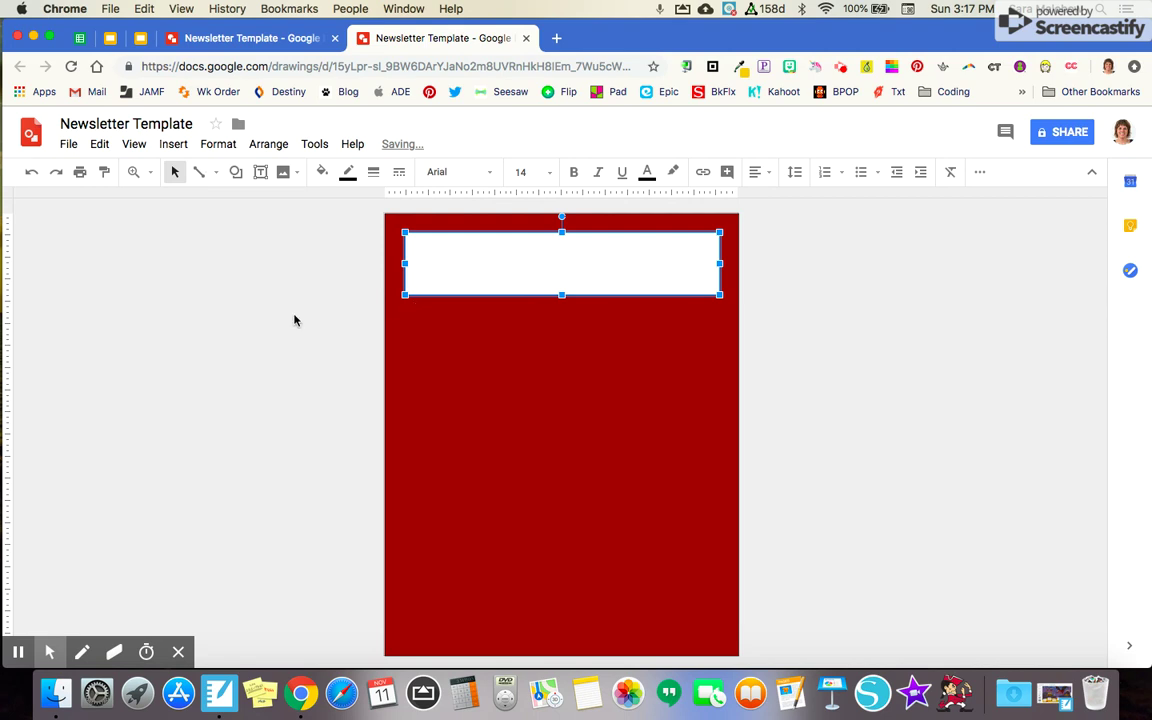
left_click(265, 247)
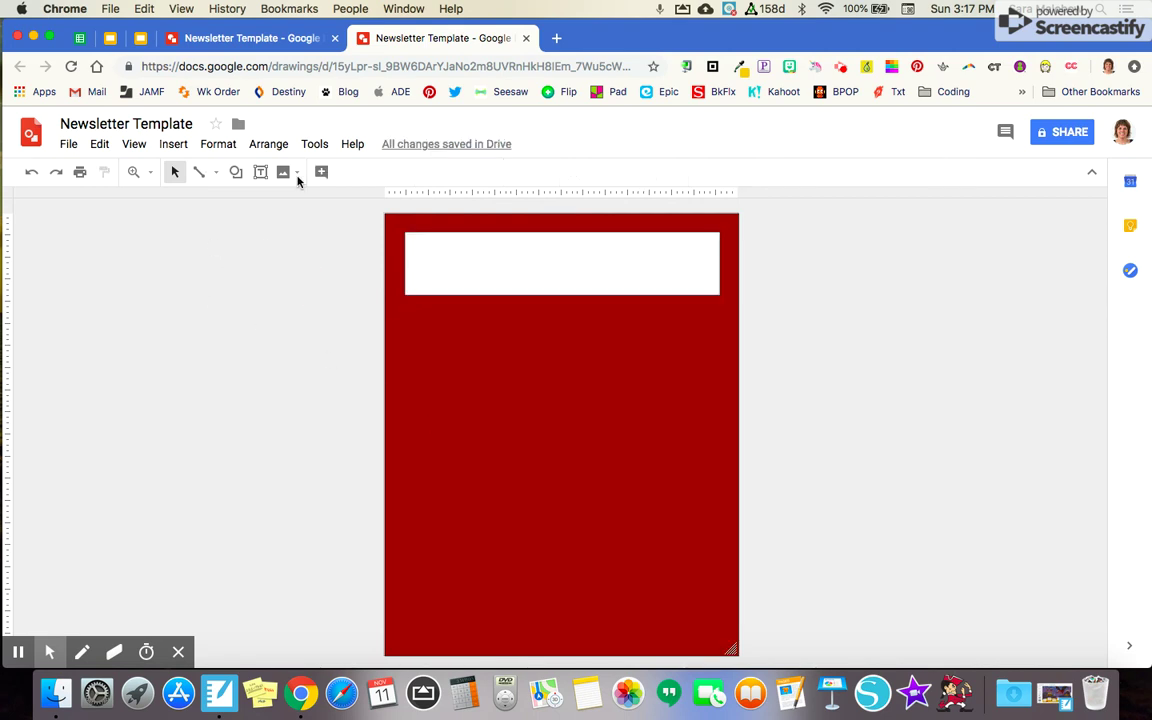
left_click(240, 170)
Draw a white rounded rectangle along the bottom of the page
mouse_move(328, 198)
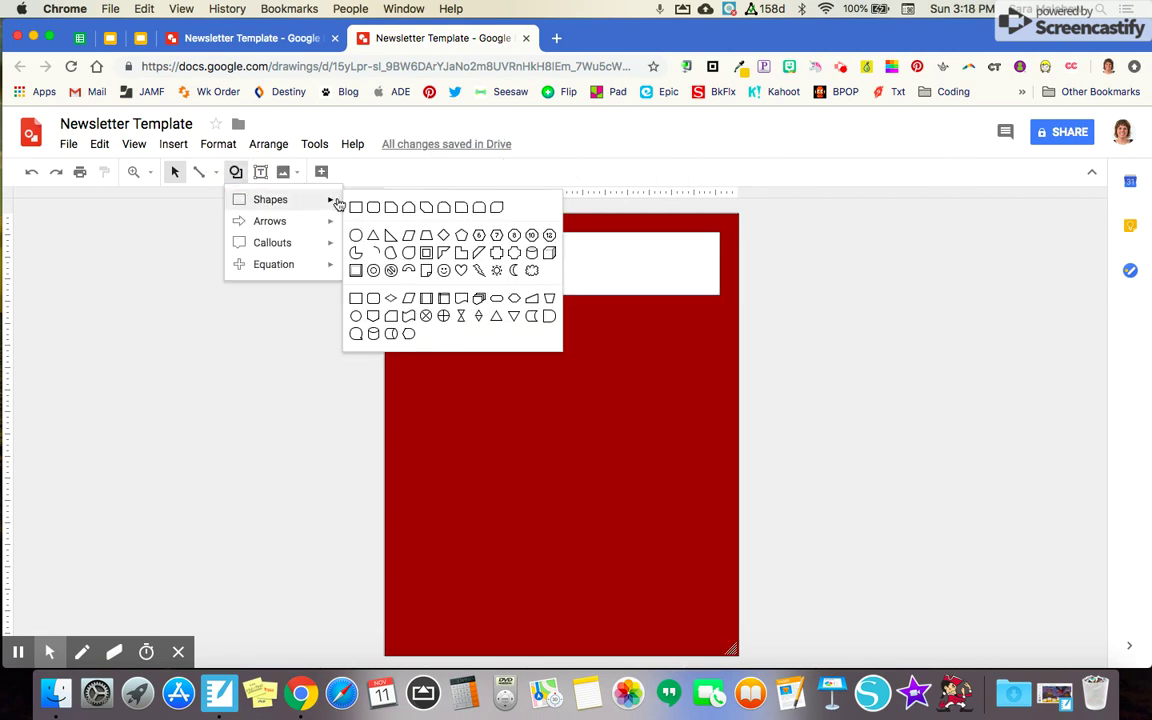
left_click(373, 207)
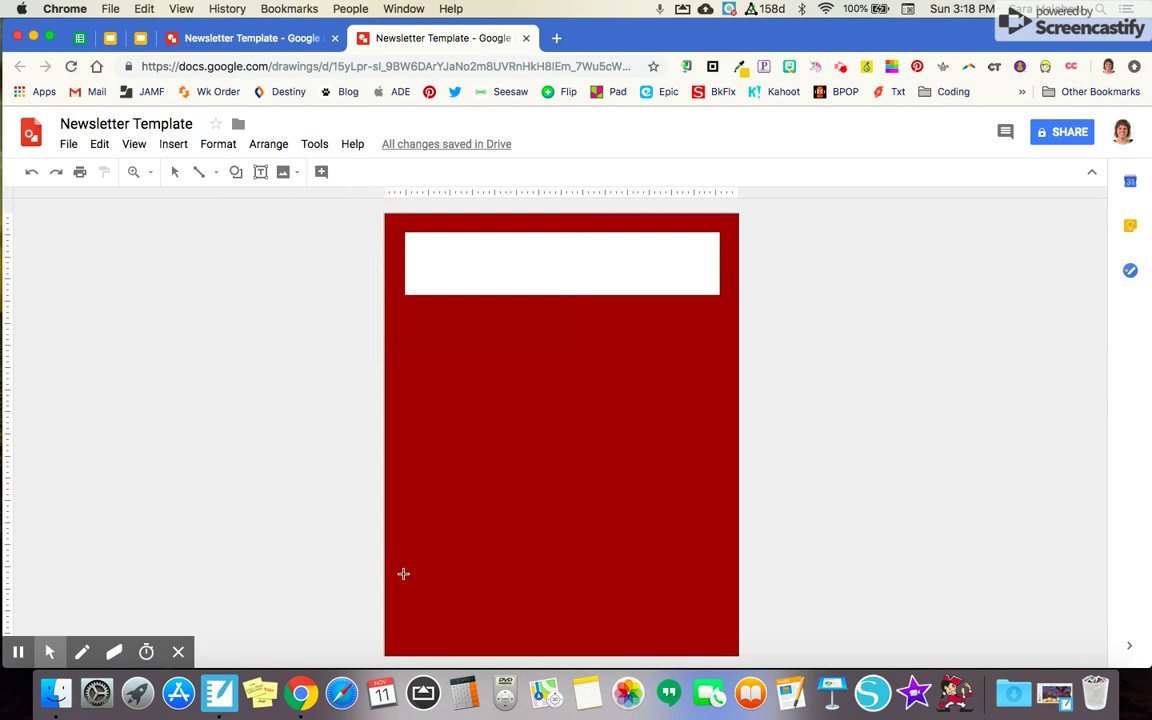
left_click_drag(403, 574, 730, 647)
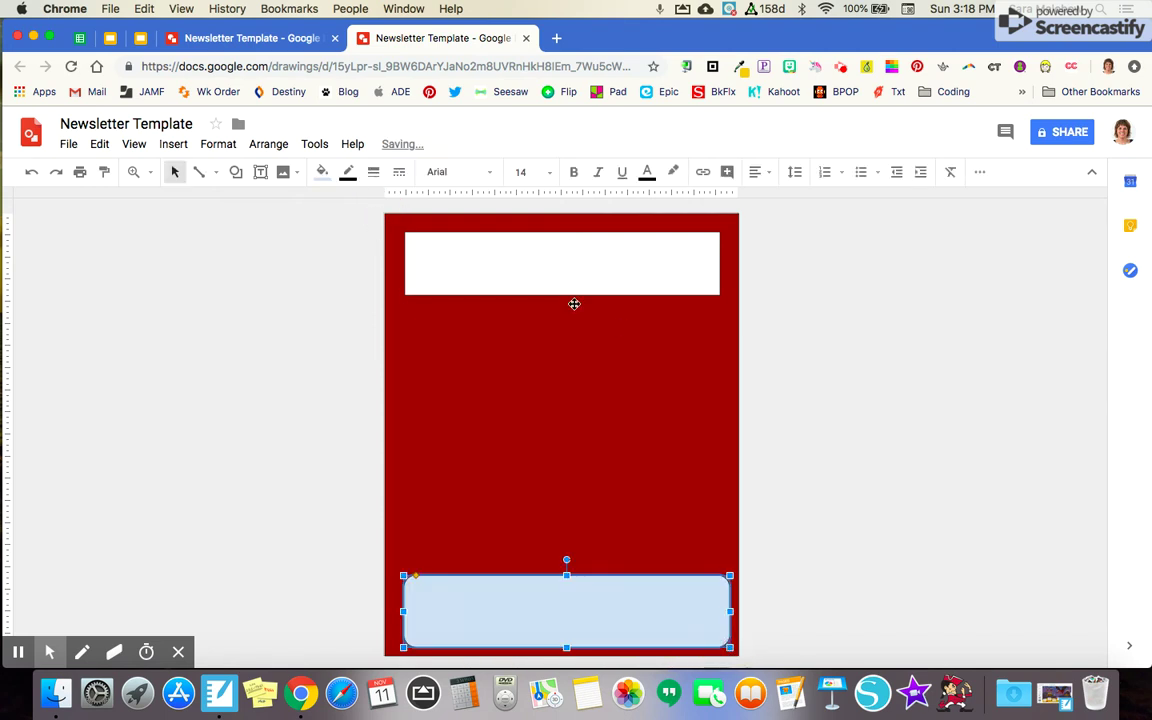
left_click(322, 172)
left_click(457, 253)
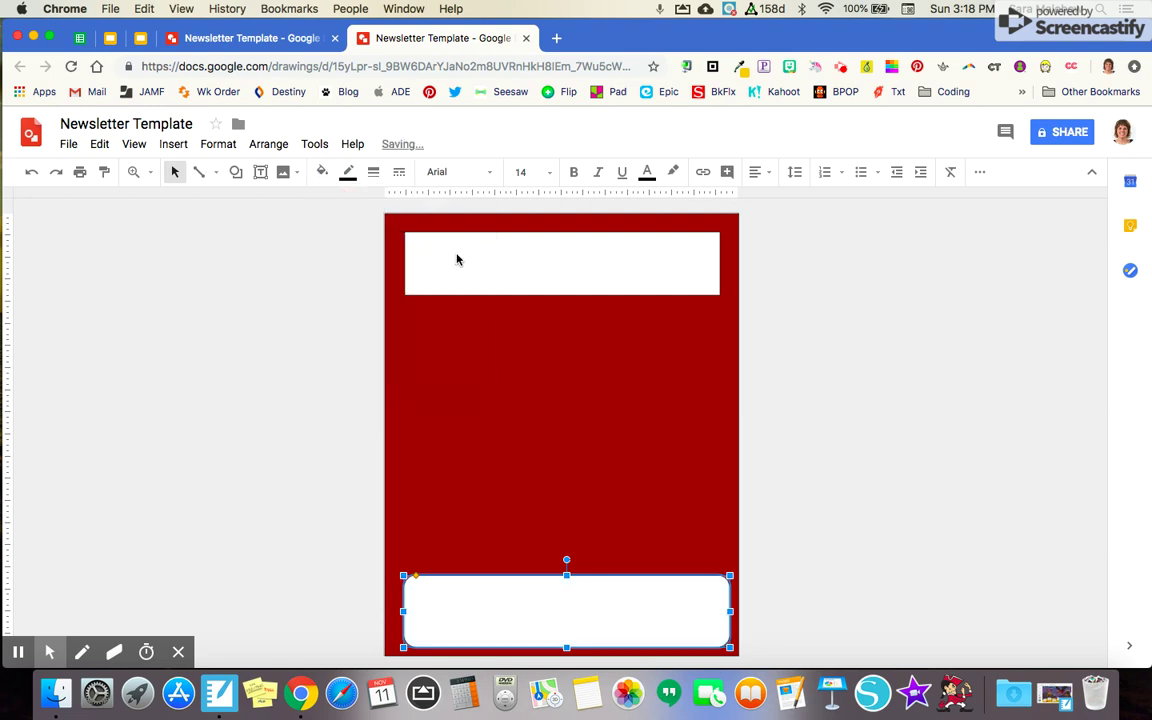
left_click(300, 240)
Add a tall white rounded box on the left side of the page
left_click(235, 172)
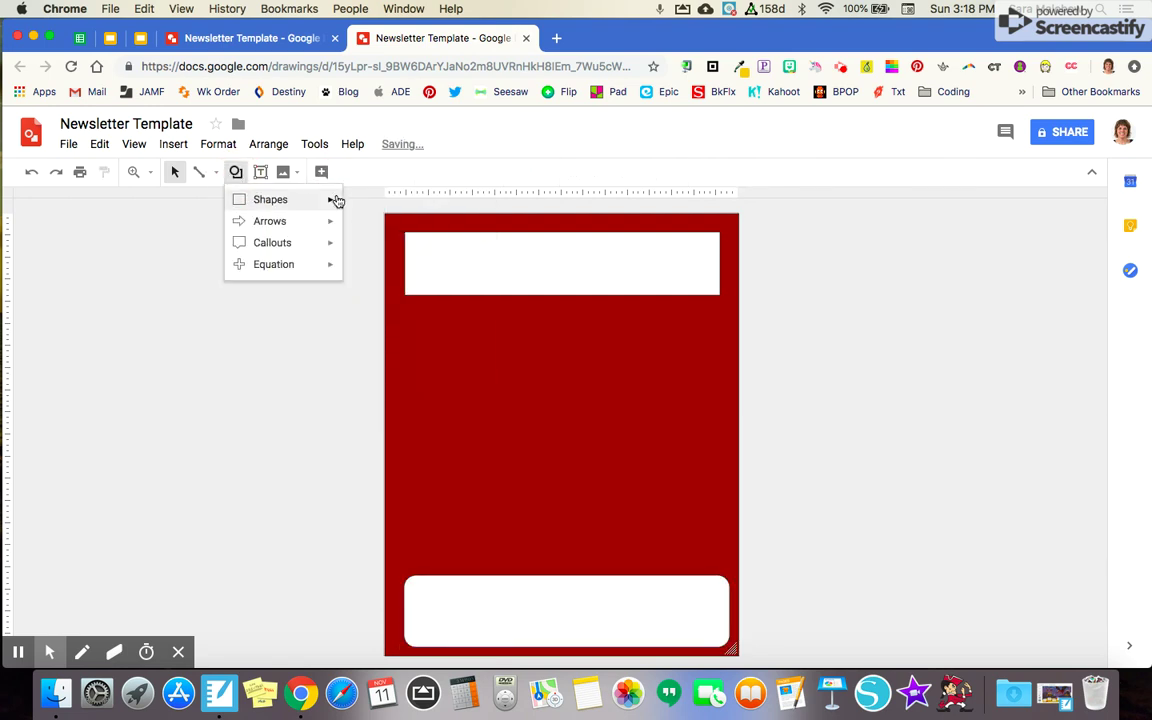
mouse_move(320, 201)
left_click(378, 206)
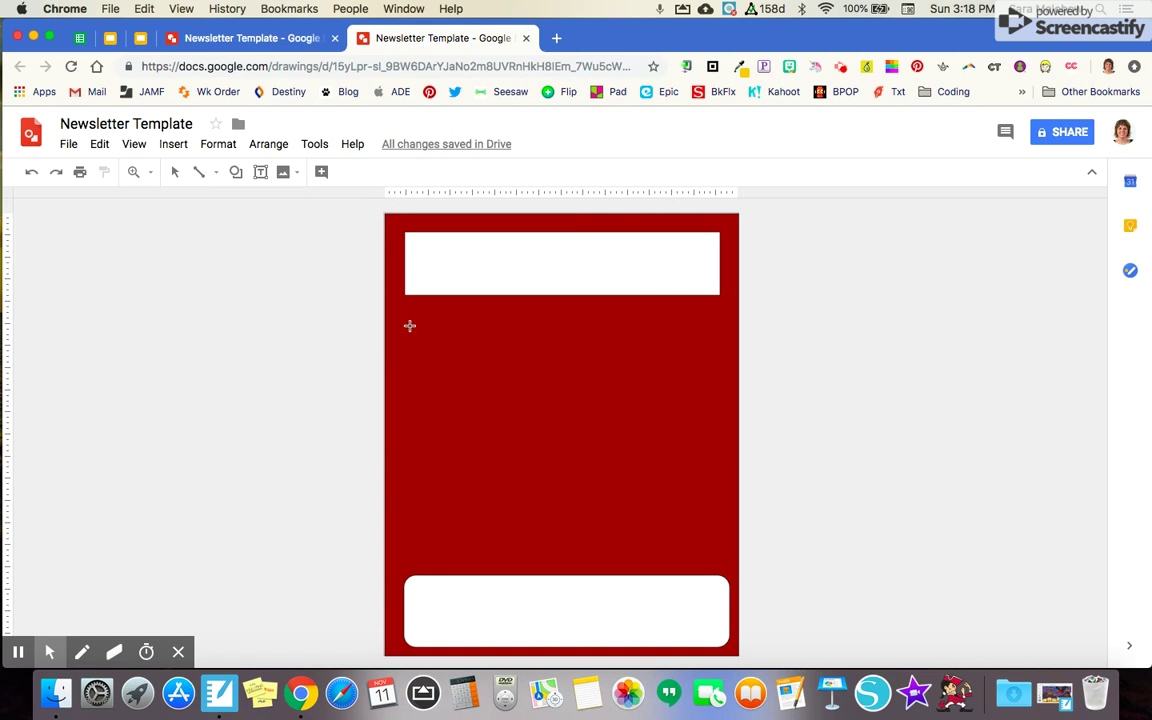
left_click_drag(408, 318, 557, 563)
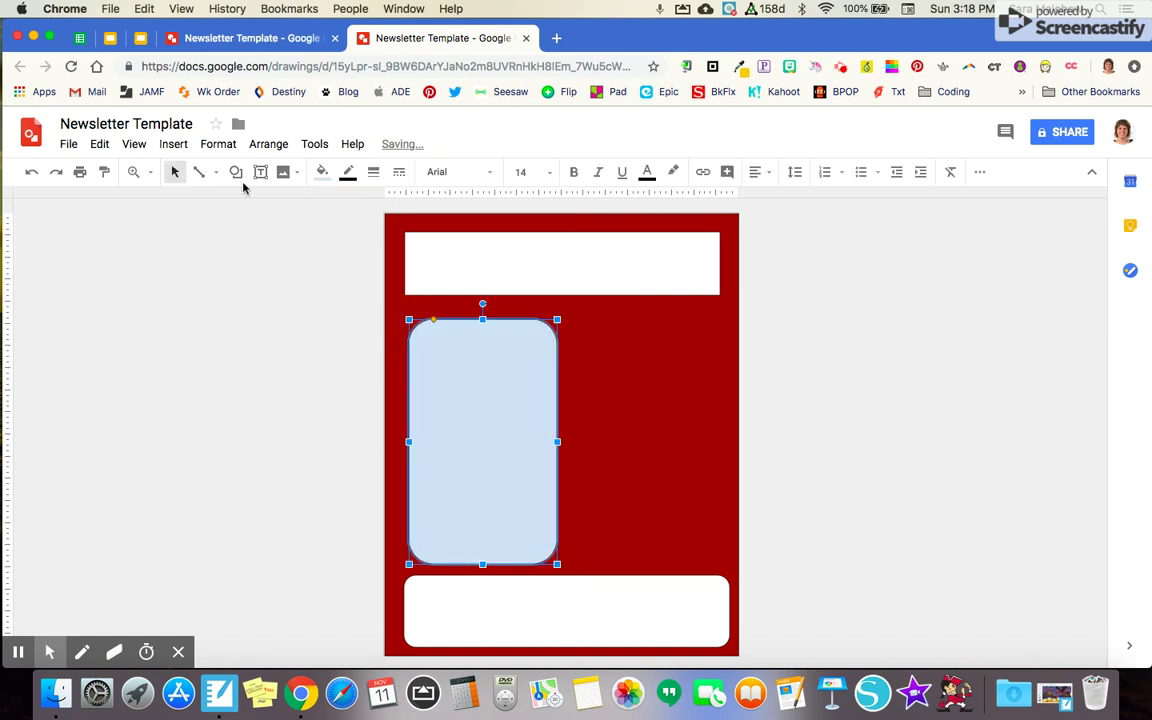
left_click(322, 172)
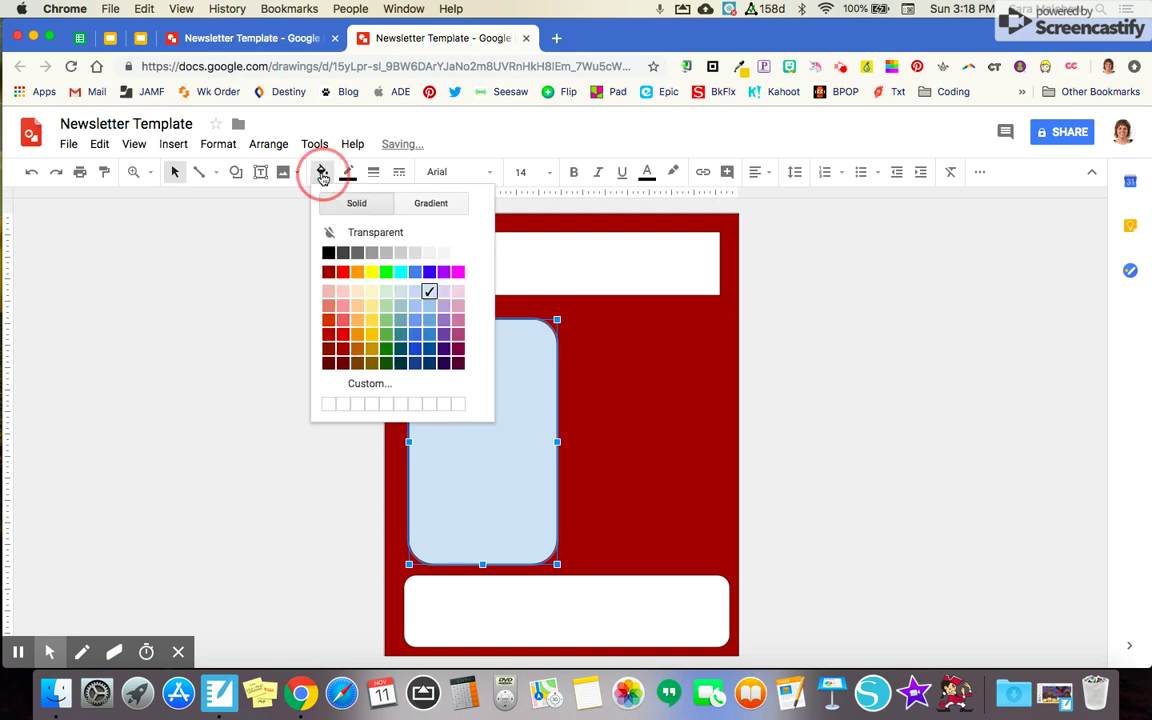
left_click(443, 240)
Draw two rounded boxes stacked on the right, an upper one and a lower one
left_click(236, 172)
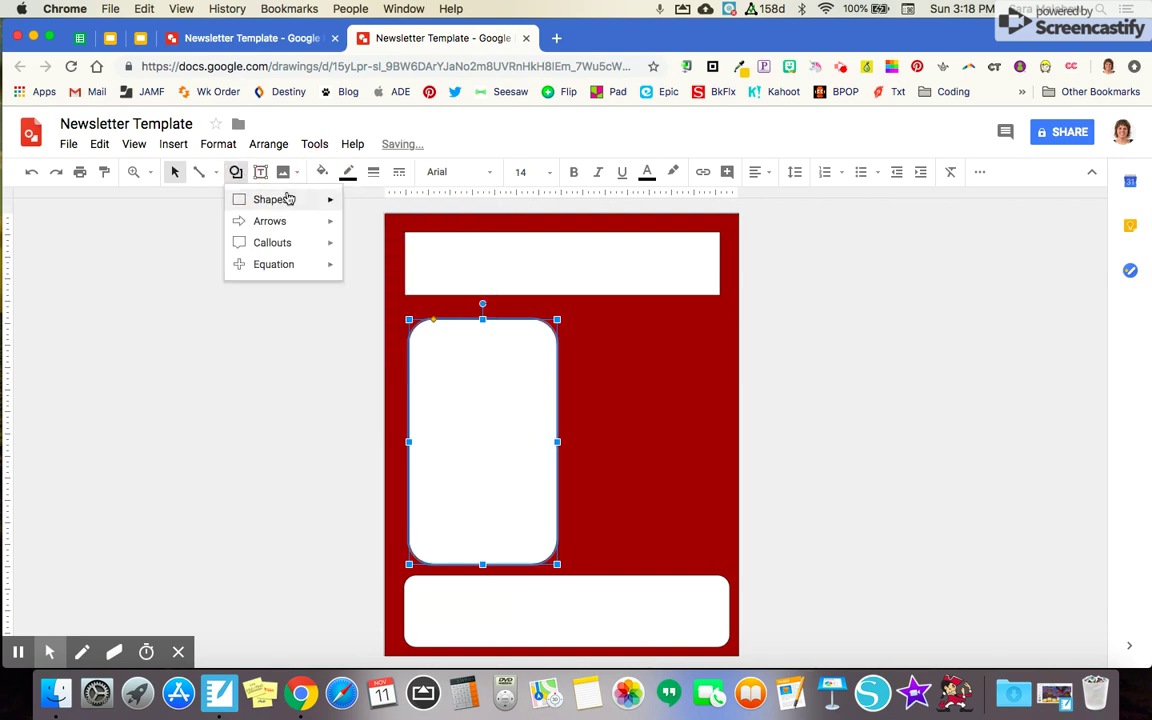
mouse_move(290, 200)
left_click(372, 207)
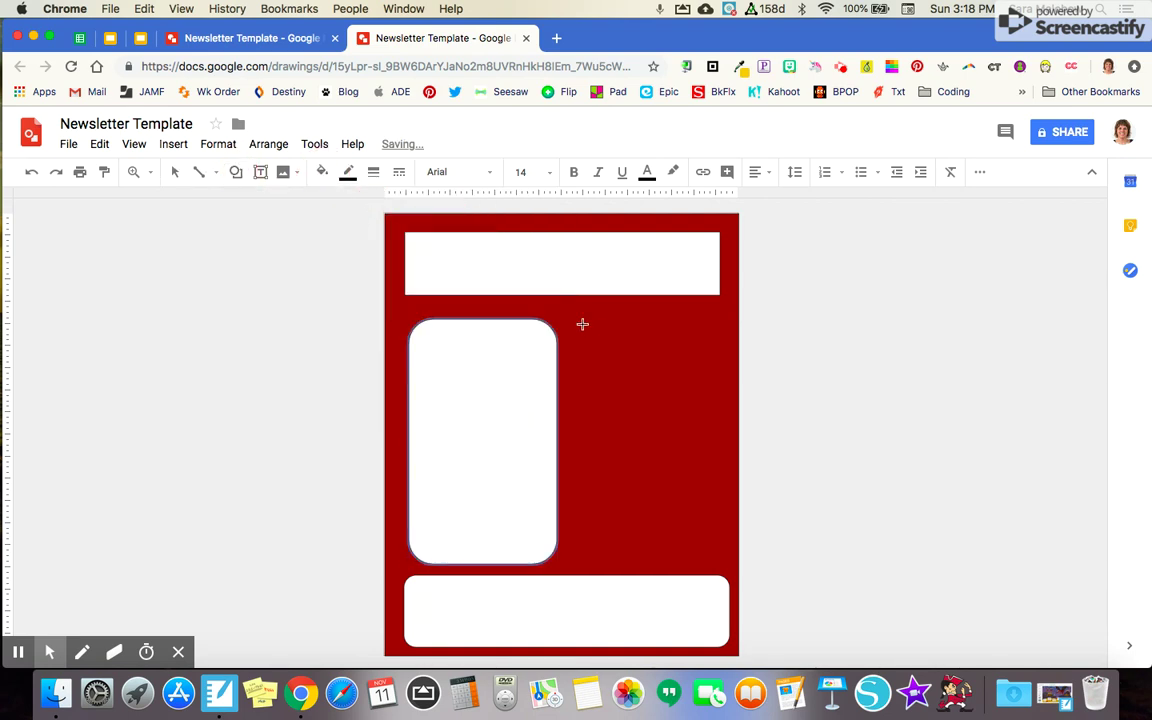
left_click_drag(580, 323, 726, 423)
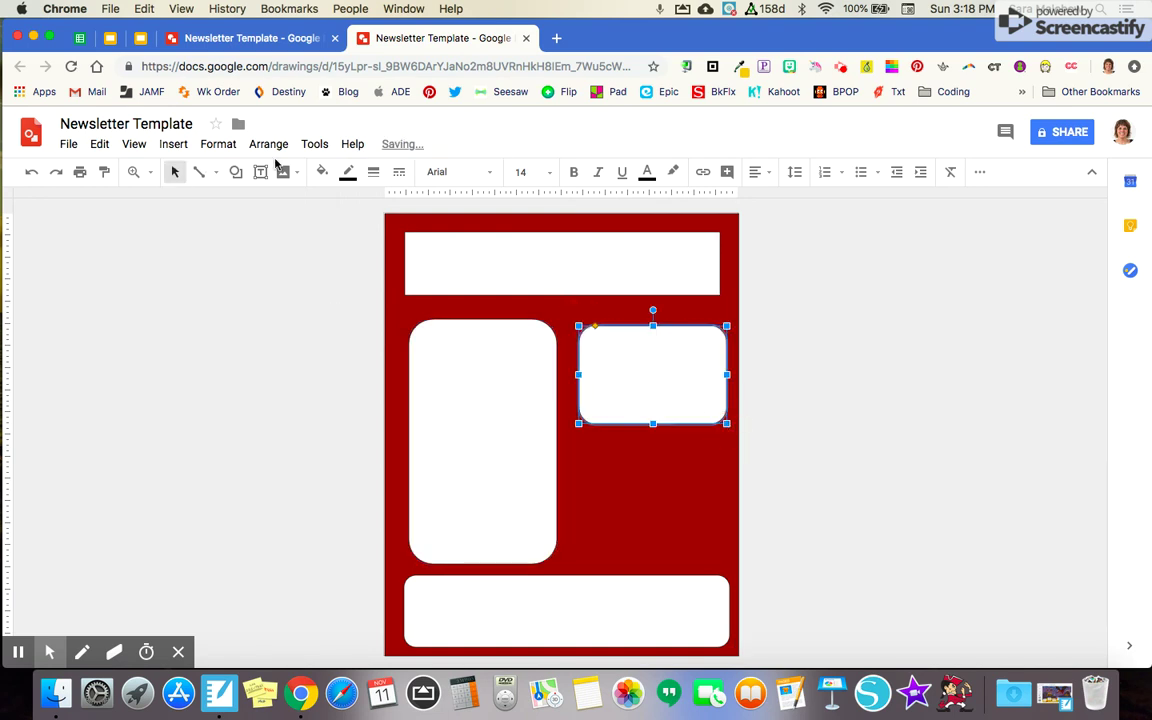
left_click(321, 172)
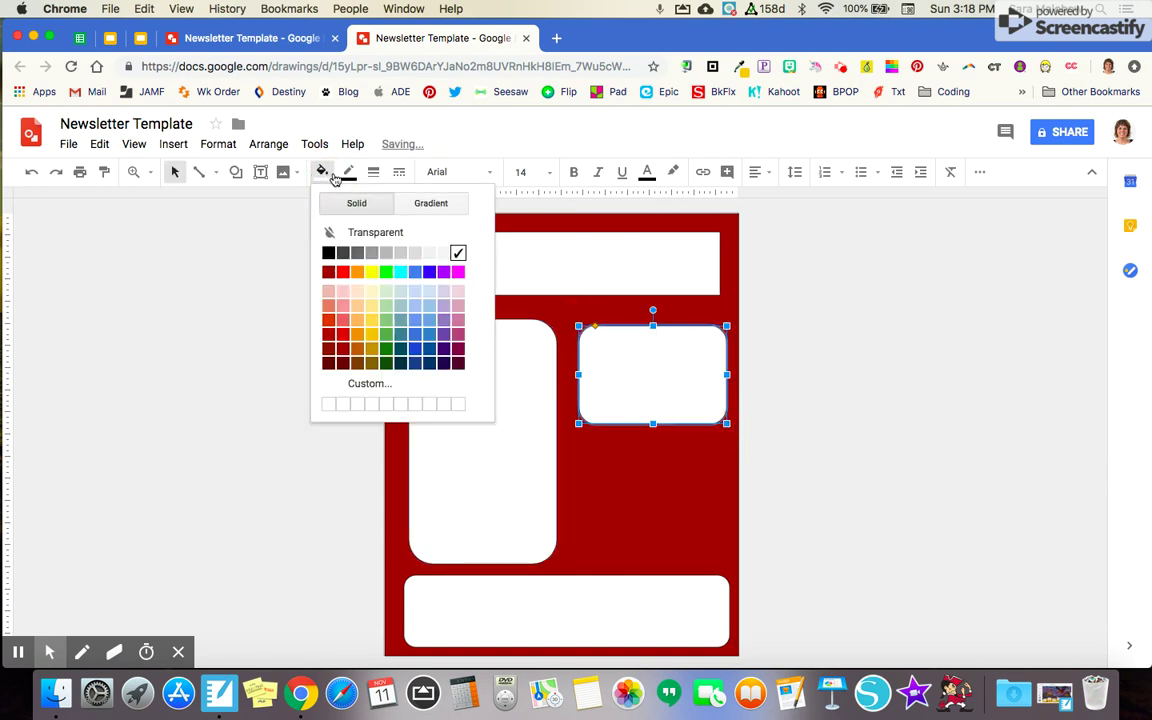
left_click(234, 172)
mouse_move(309, 203)
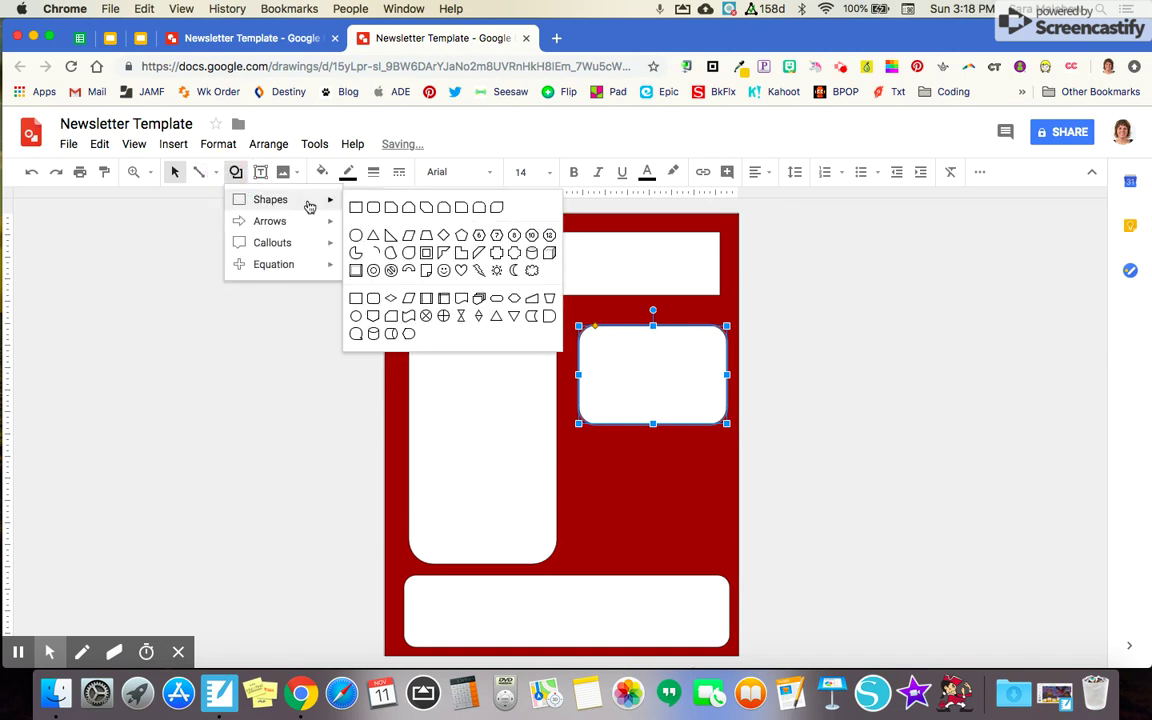
left_click(377, 207)
left_click_drag(582, 450, 731, 556)
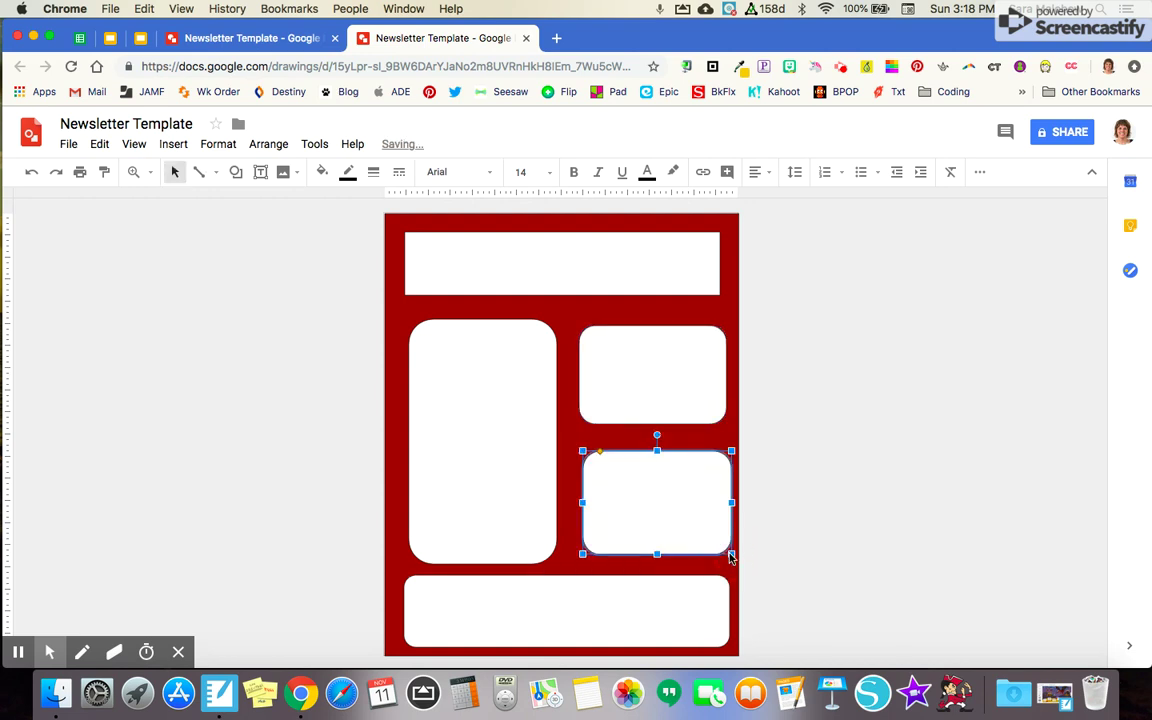
Align the boxes, raising the top edges of the tall left and upper-right boxes
left_click_drag(676, 374, 673, 372)
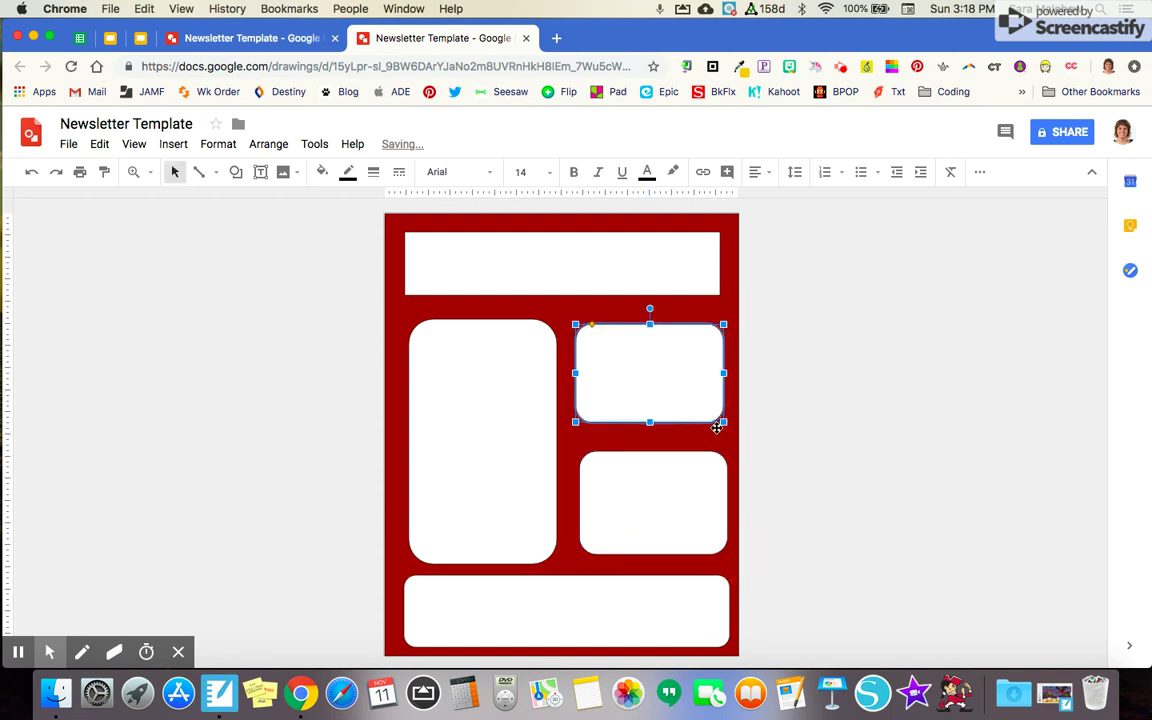
left_click_drag(650, 421, 652, 441)
left_click(501, 370)
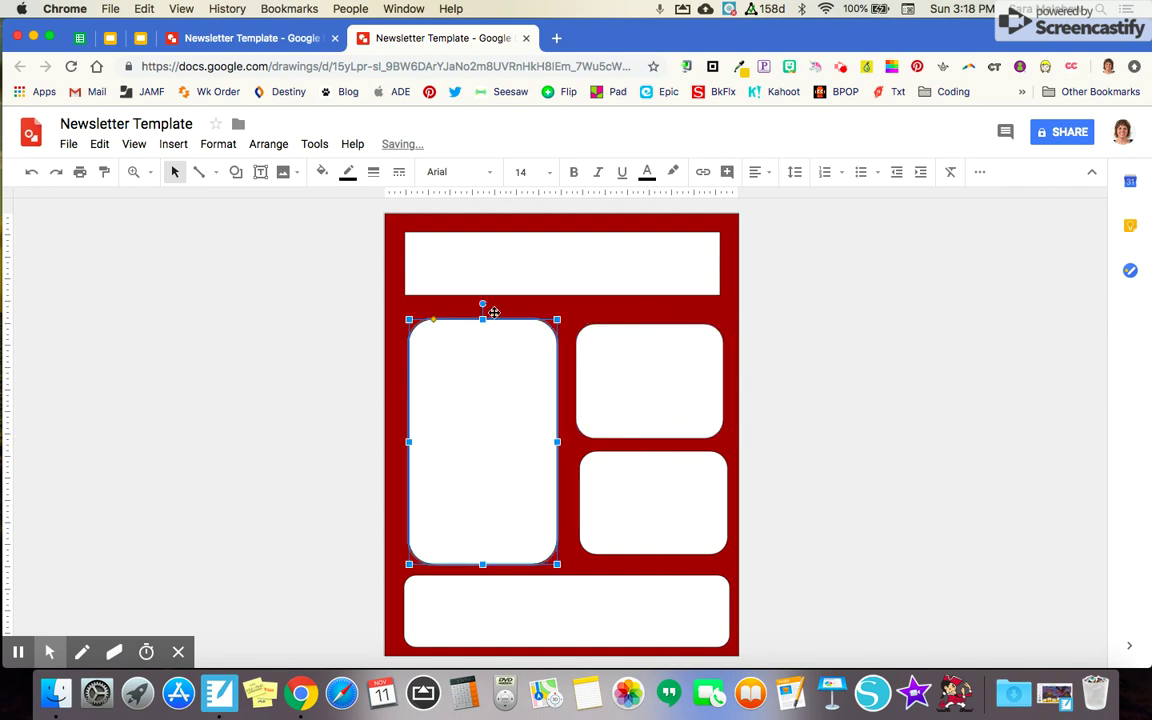
left_click_drag(482, 319, 482, 309)
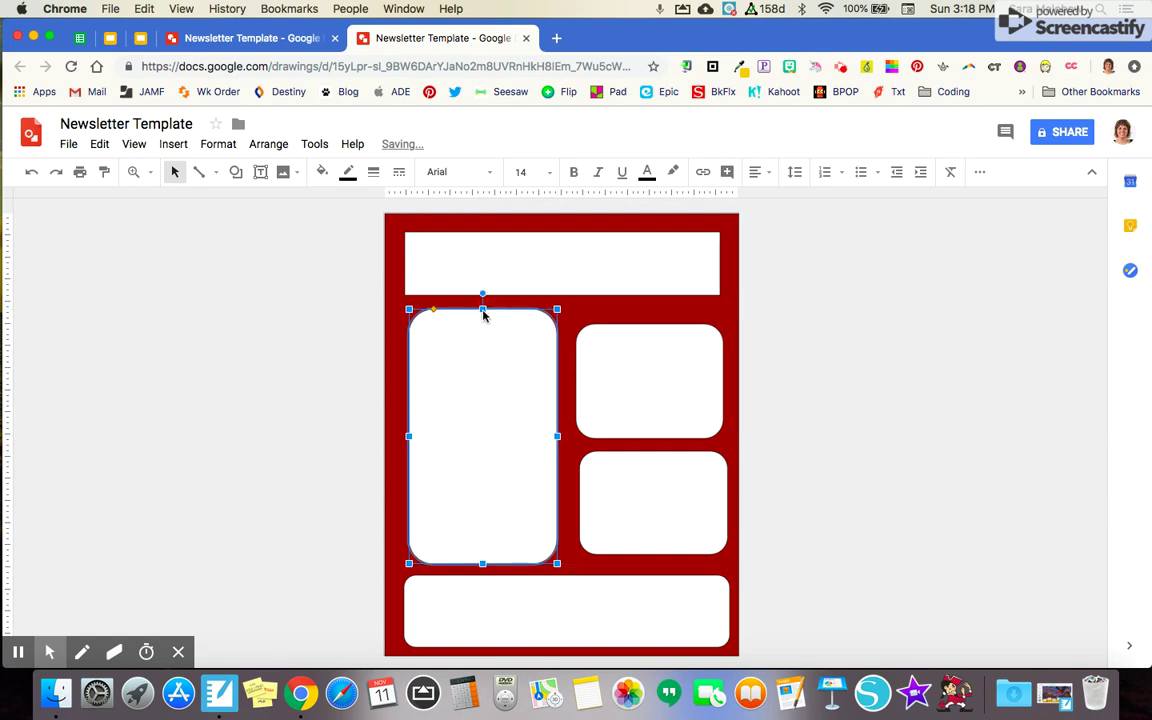
left_click(652, 490)
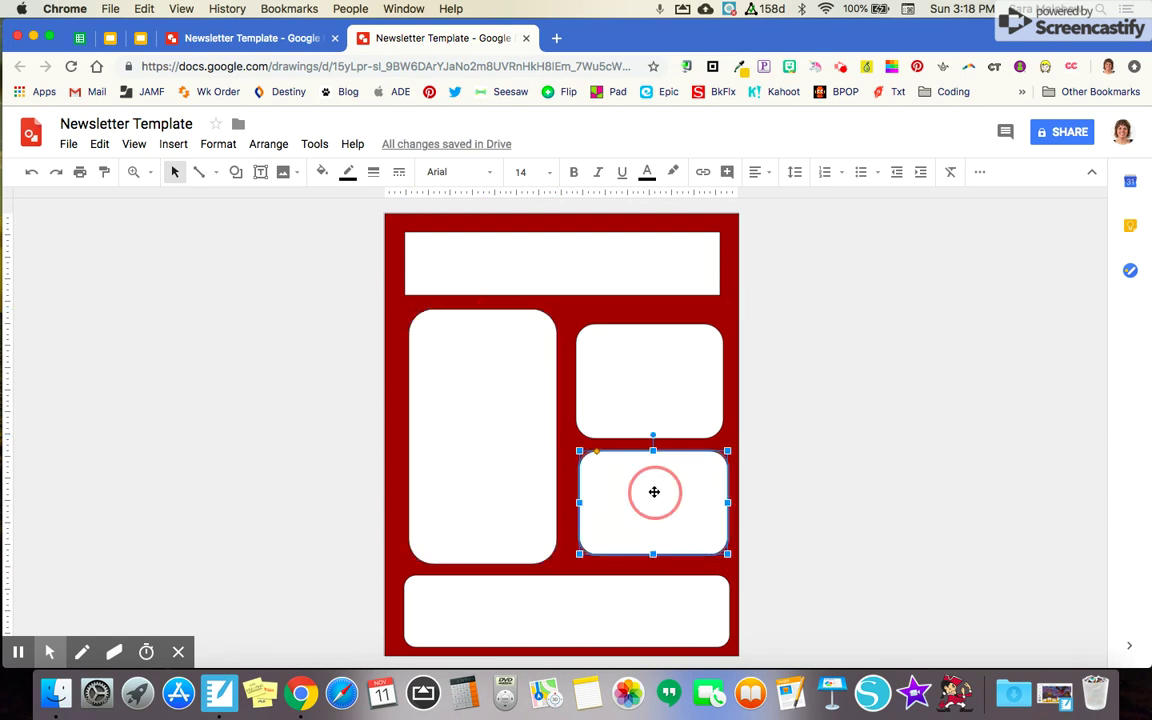
left_click_drag(652, 491, 648, 491)
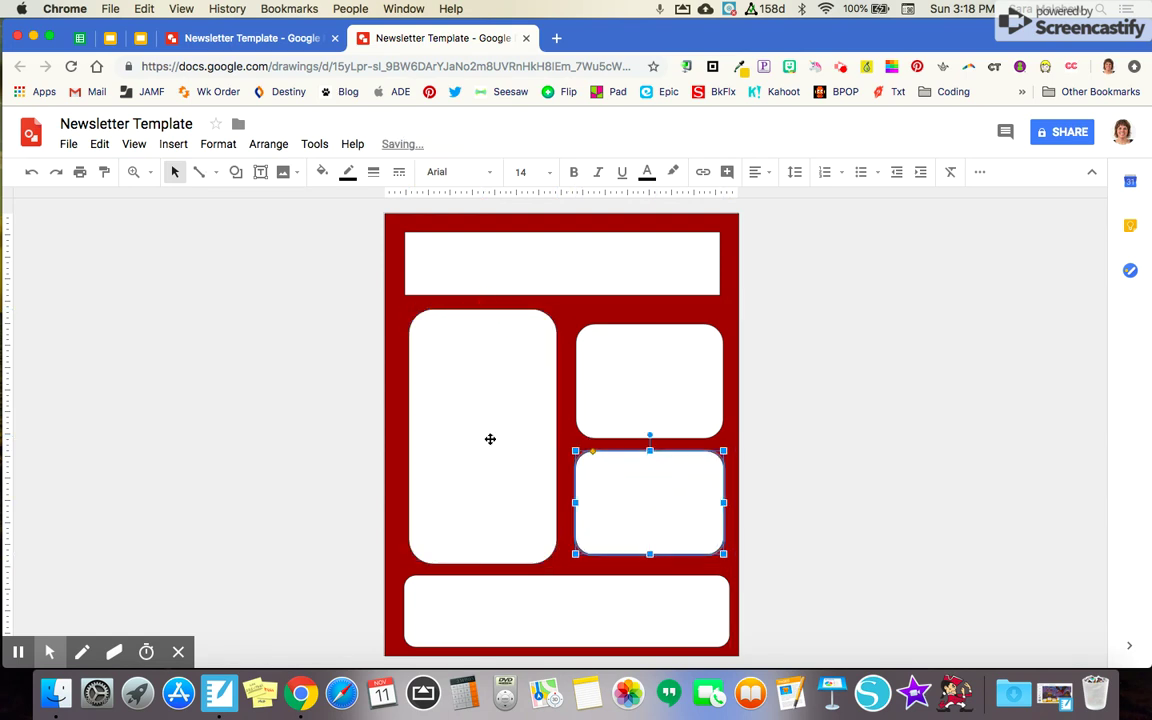
left_click(603, 391)
left_click_drag(650, 324, 650, 317)
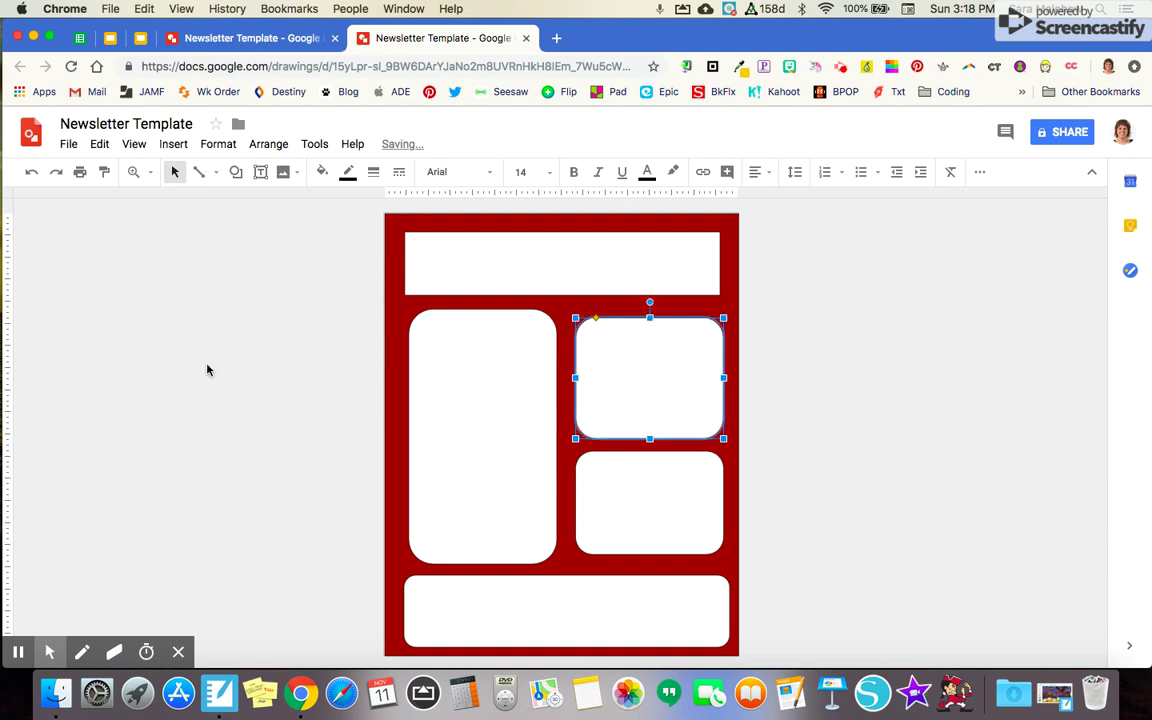
left_click(258, 379)
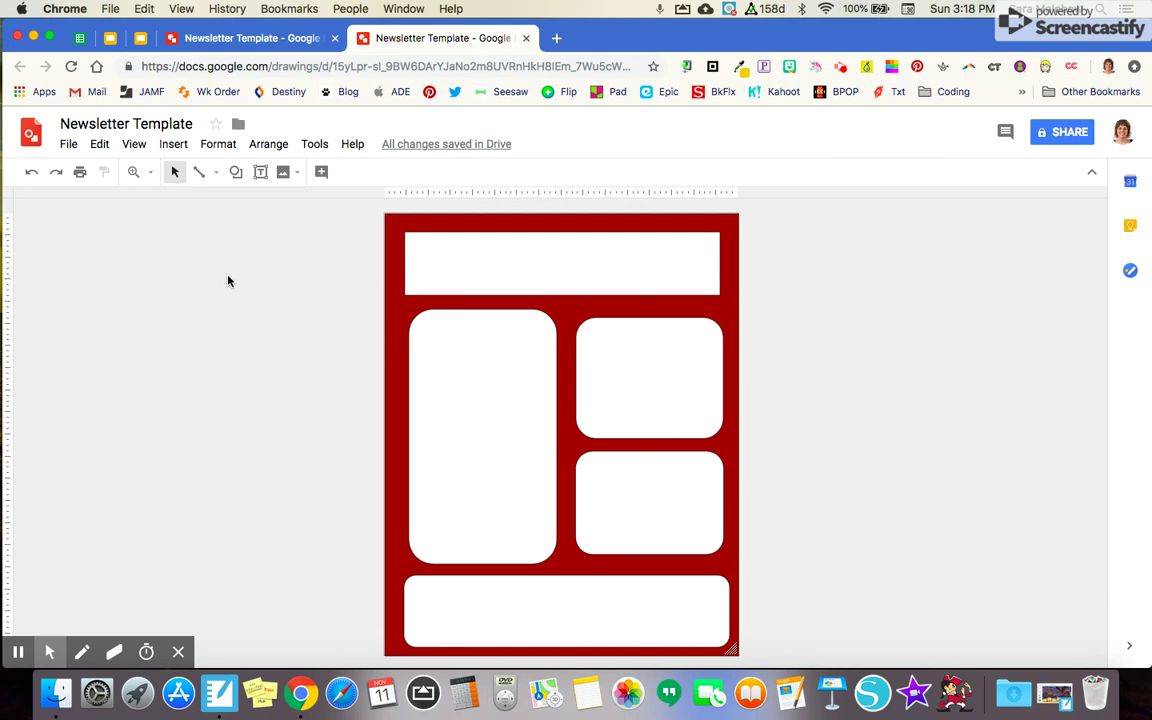
Insert the coloured 'apple bunting' image from Drive
left_click(172, 148)
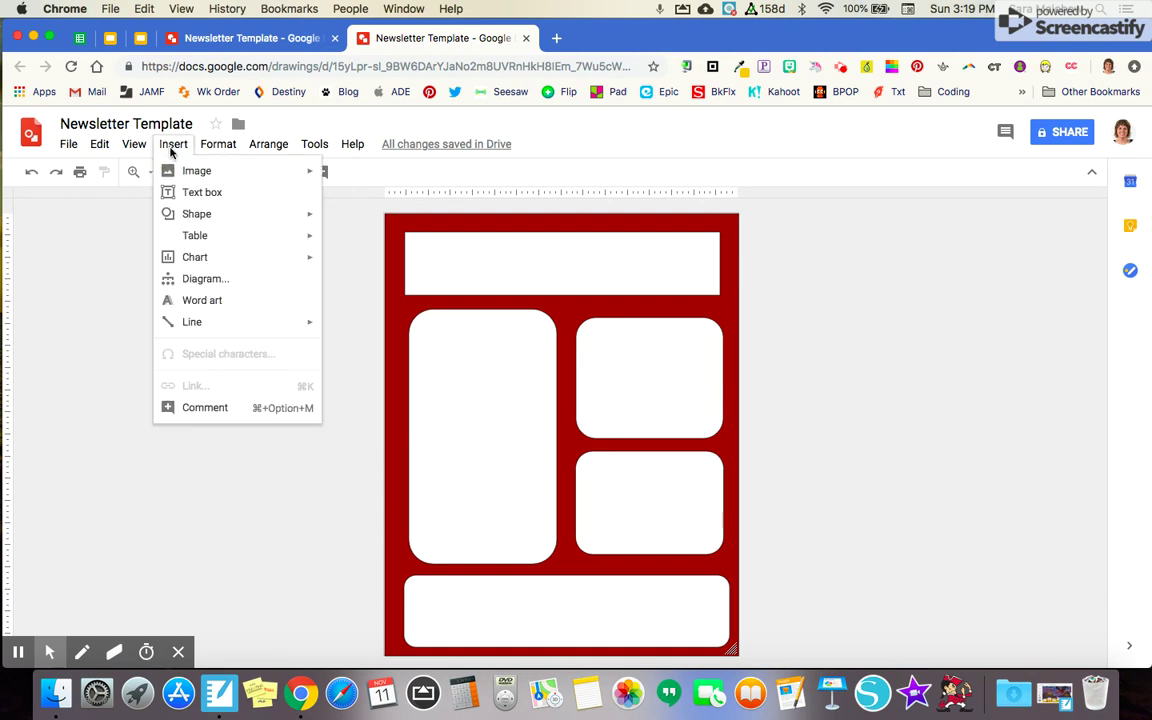
mouse_move(197, 179)
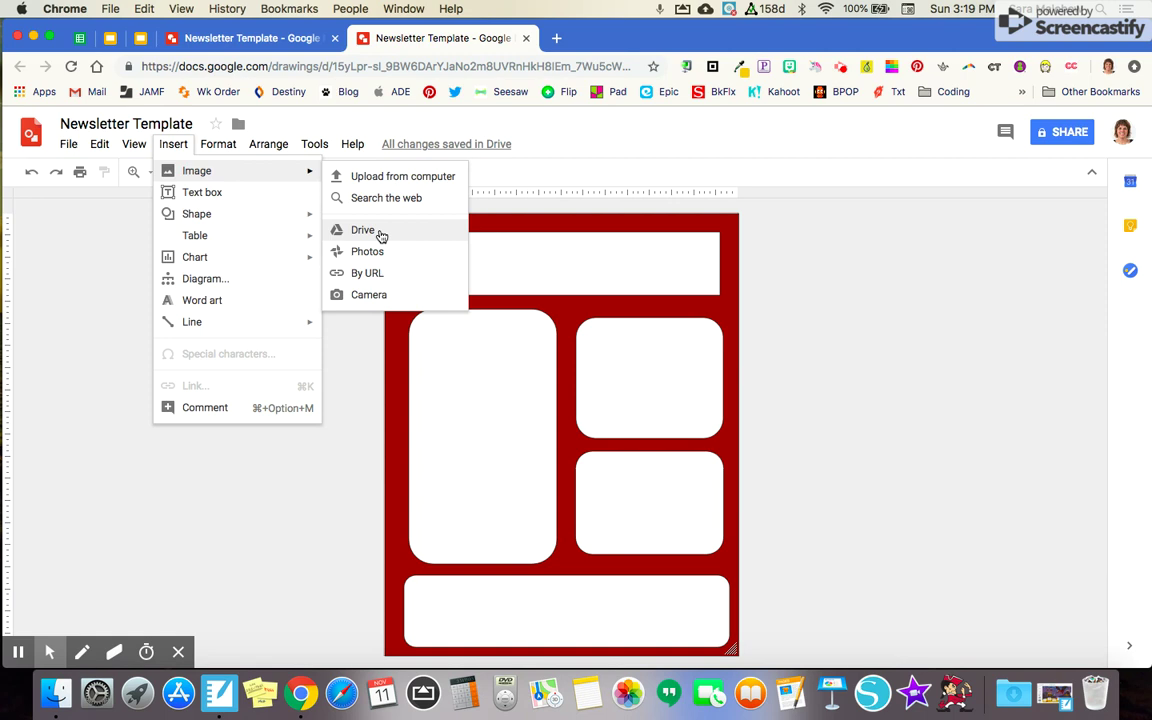
left_click(380, 232)
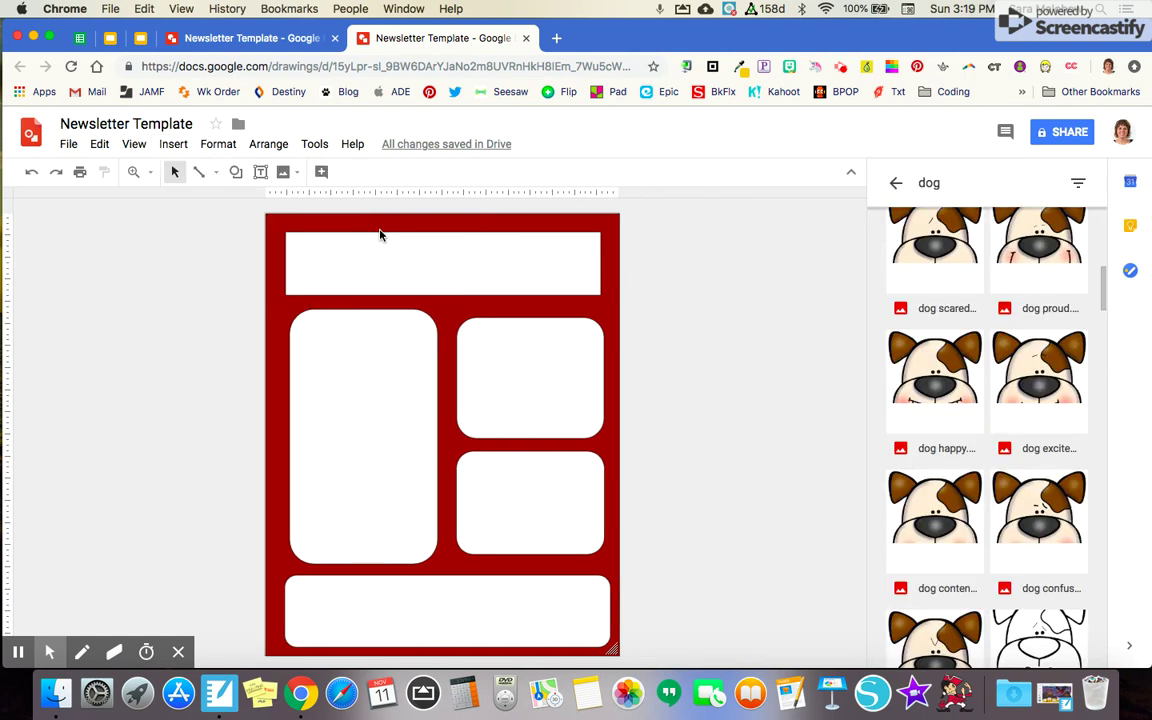
key("BackSpace")
key("BackSpace")
key("BackSpace")
type("apple bunting")
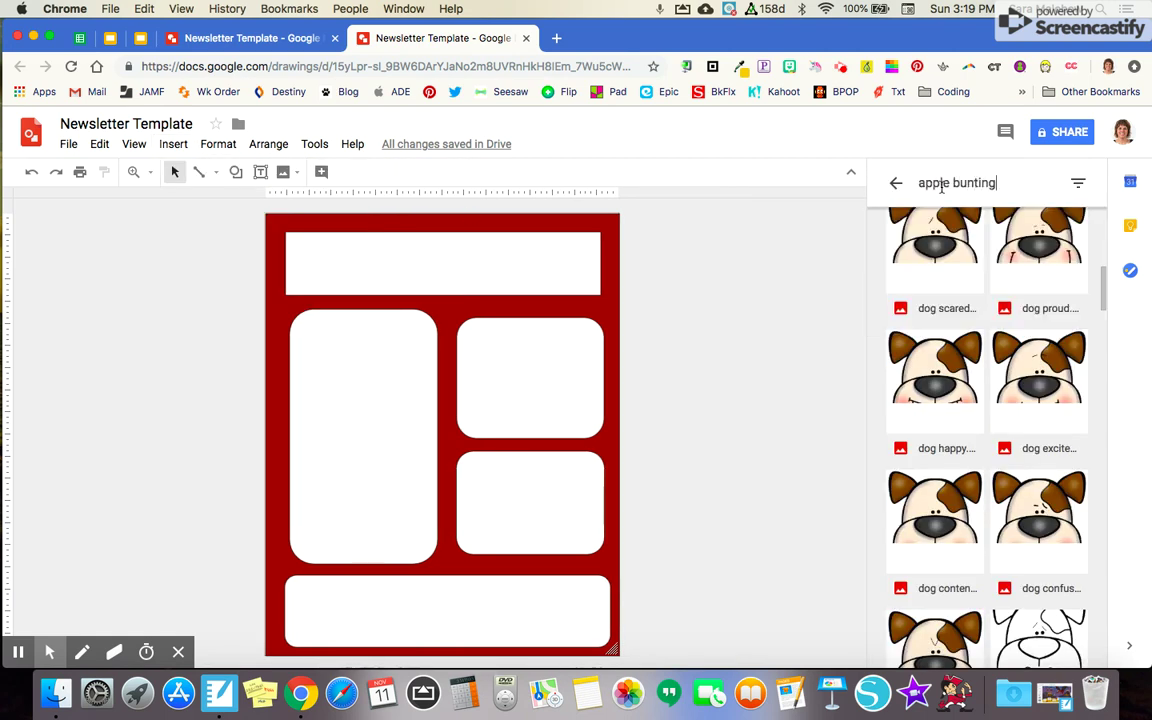
key("Return")
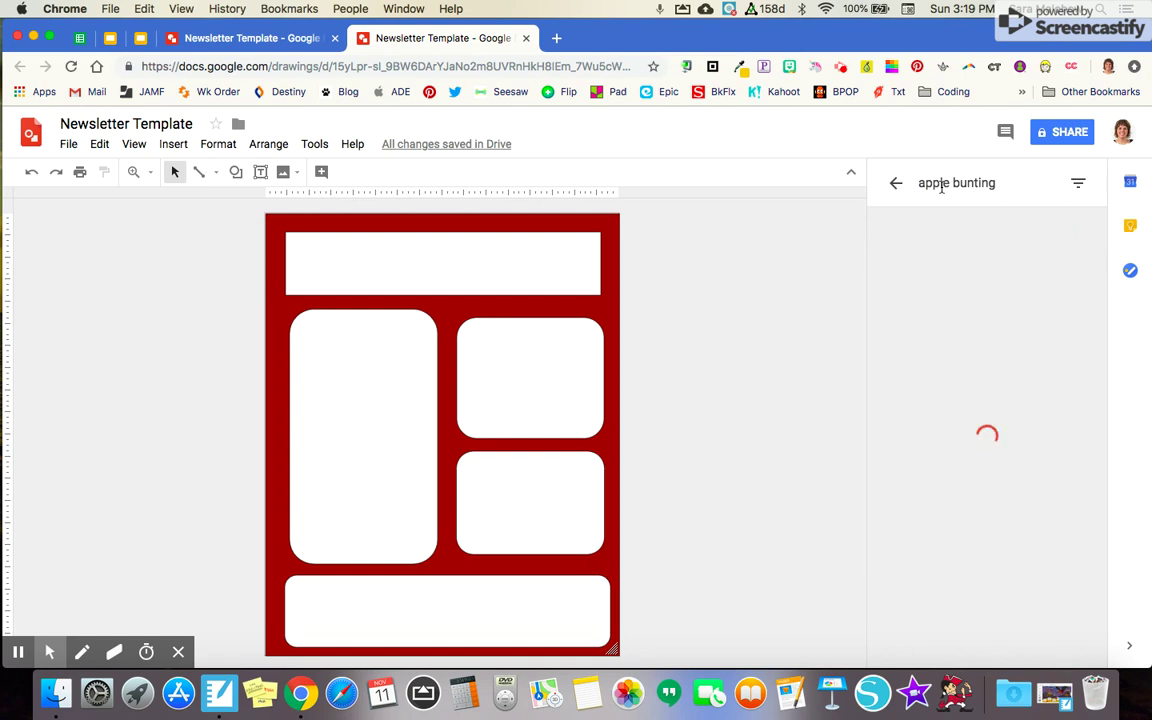
left_click(1035, 270)
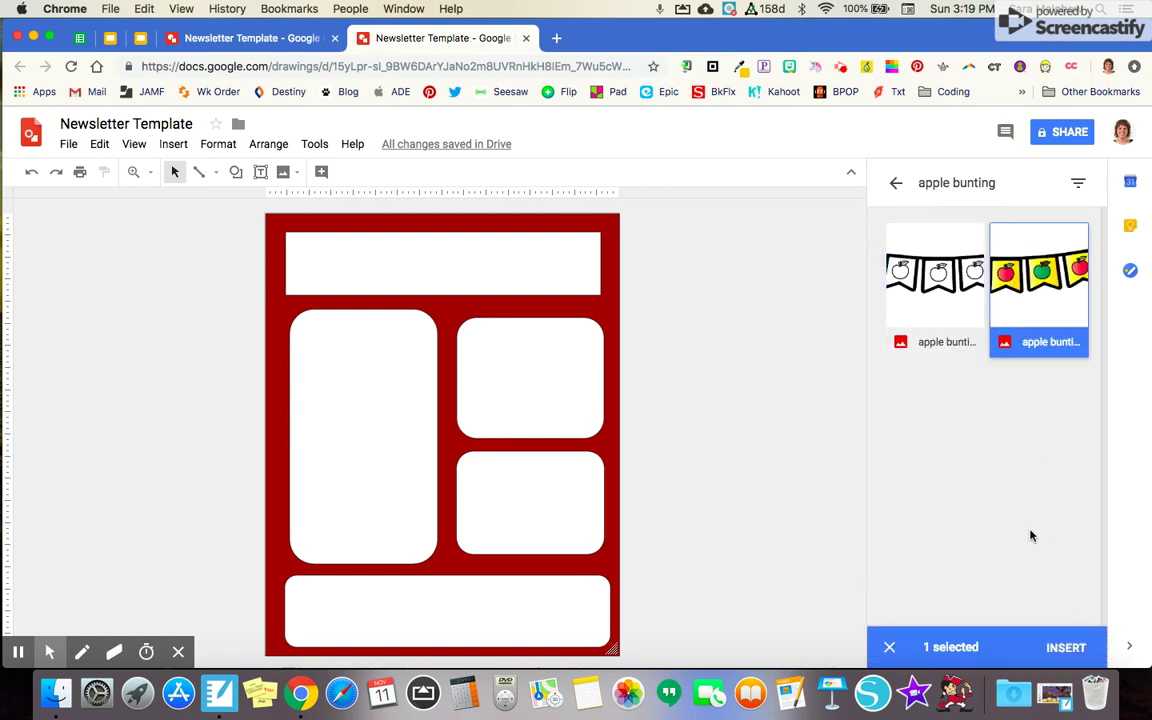
left_click(1066, 648)
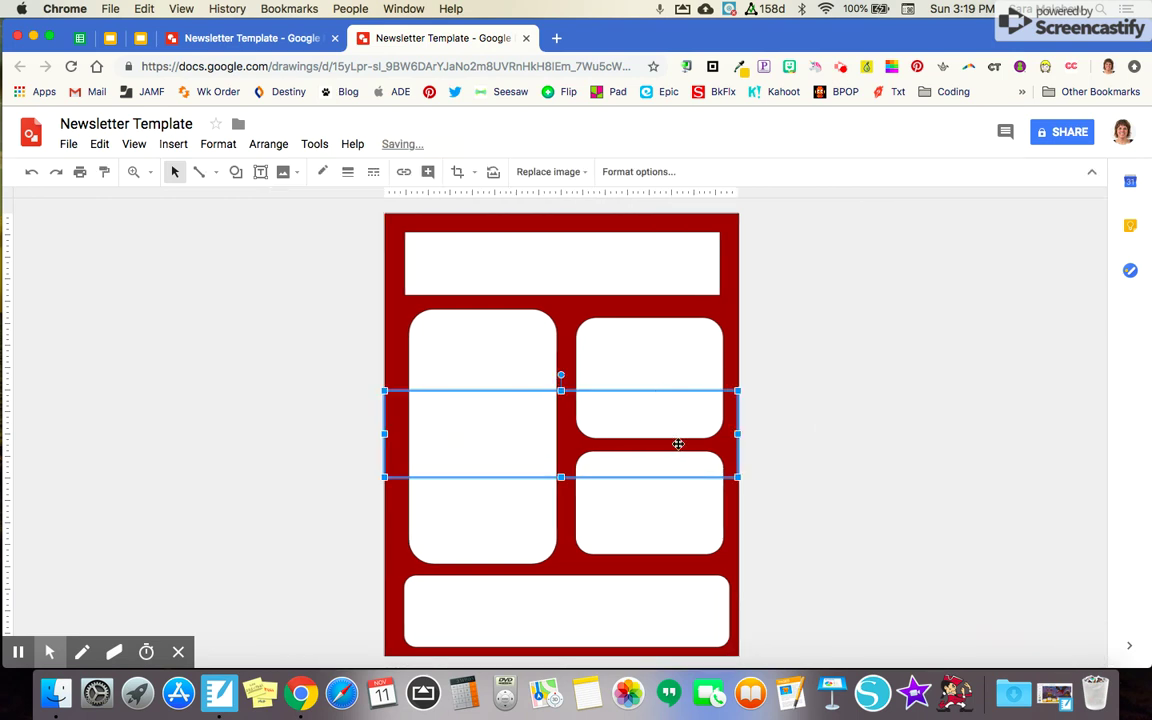
Shrink the bunting into the header and paste a copy at the header's right
left_click_drag(737, 478, 537, 250)
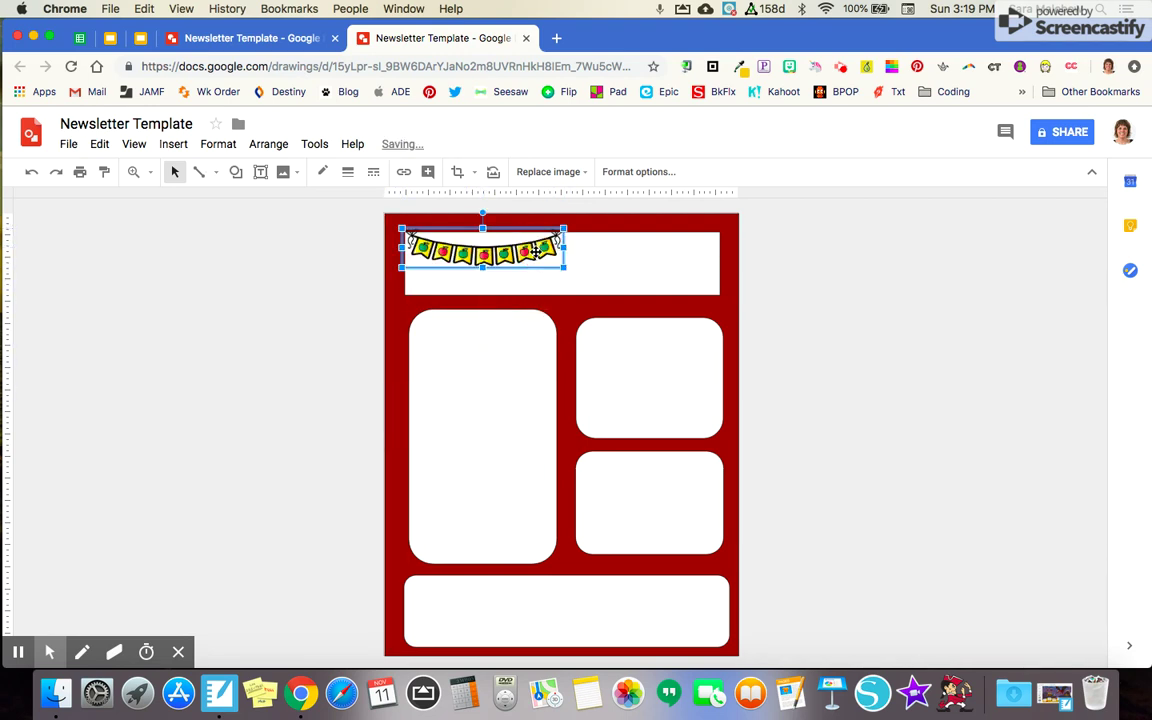
left_click_drag(565, 267, 548, 259)
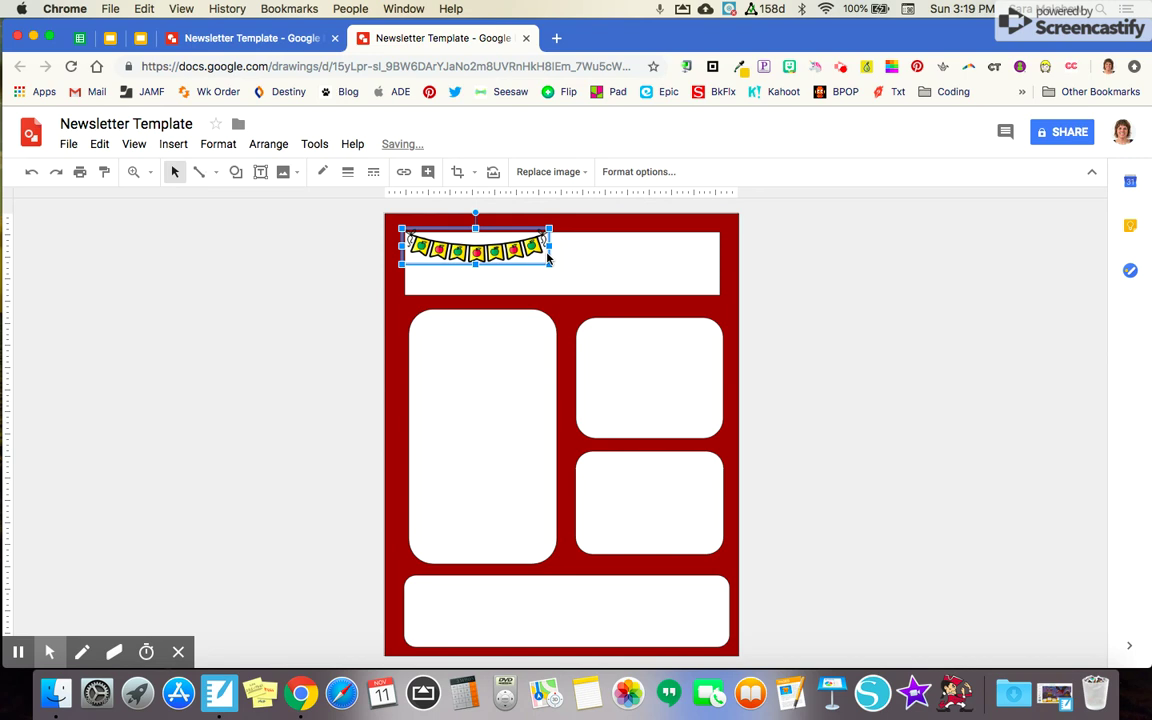
key("super+v")
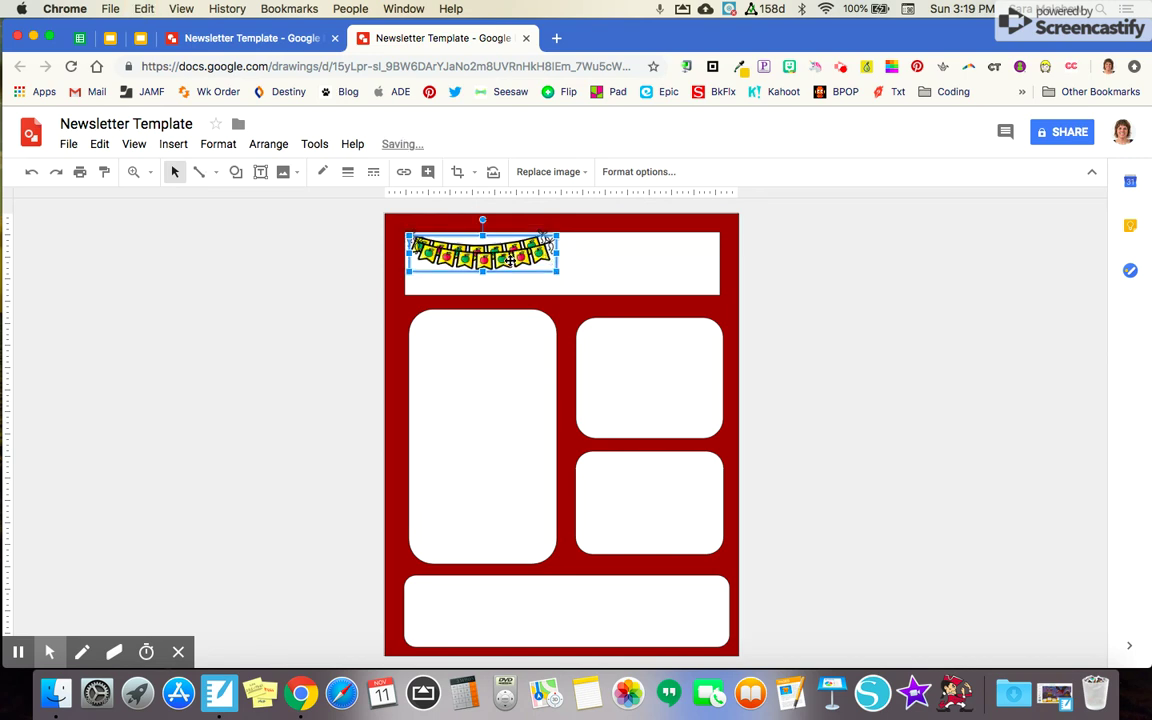
left_click_drag(510, 258, 645, 262)
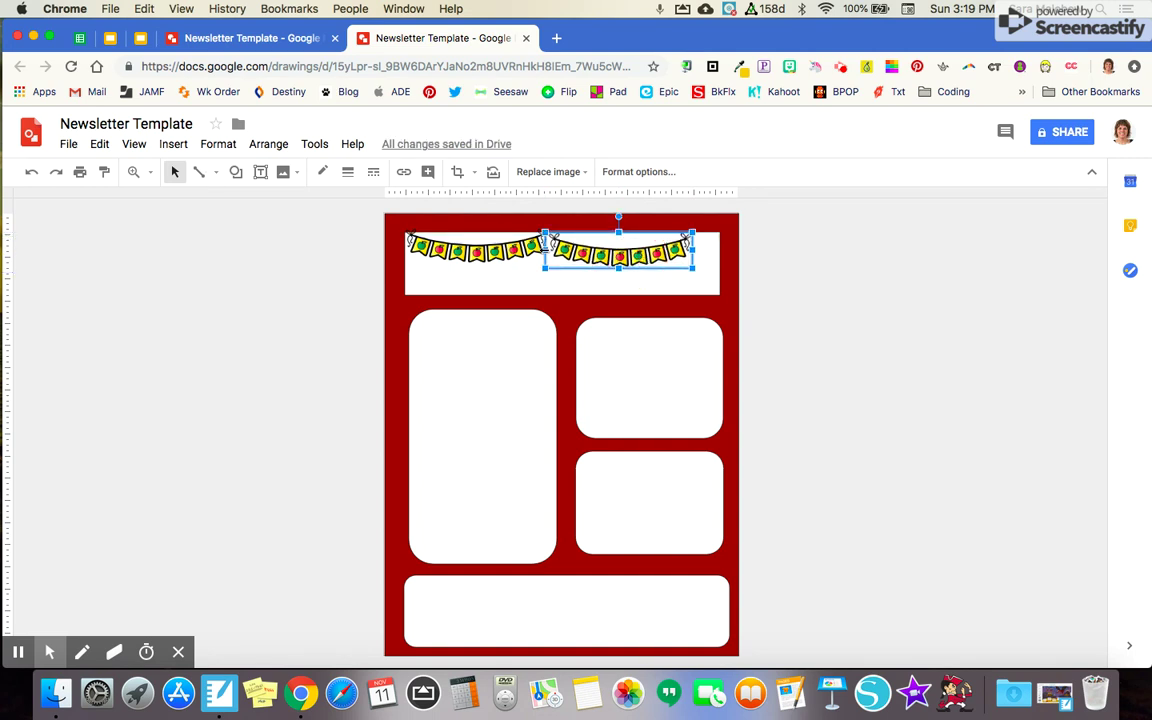
Group both buntings and enlarge the group across the page top
left_click(508, 250, "shift")
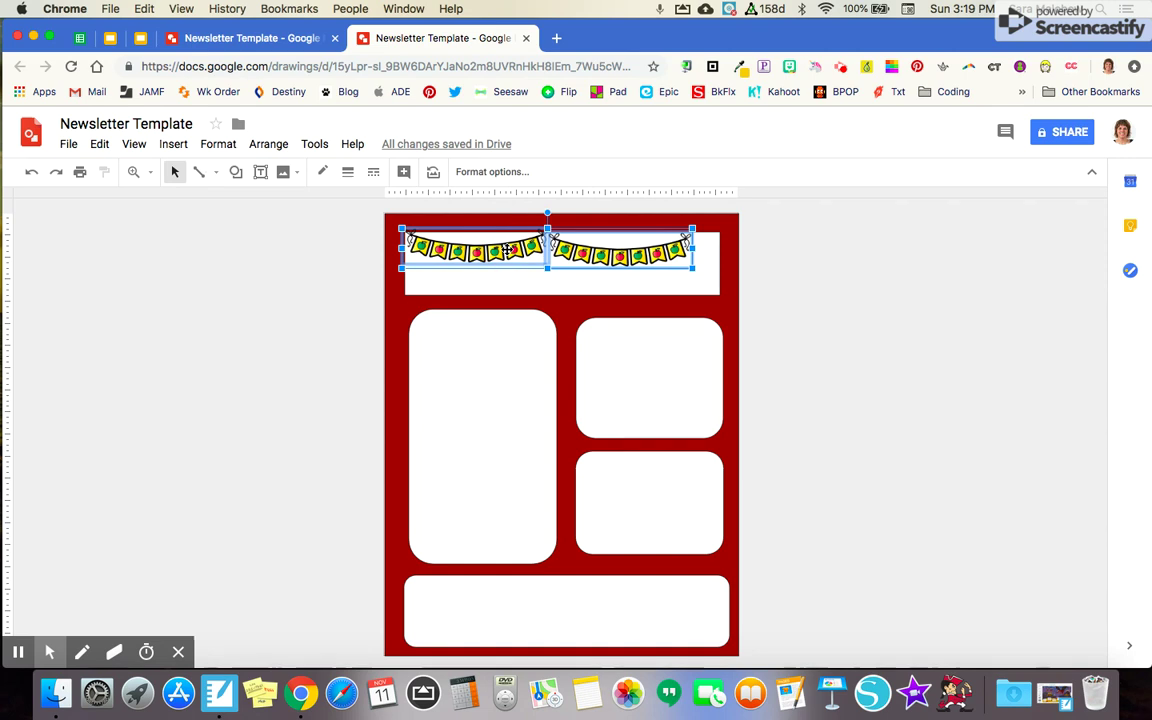
right_click(545, 250)
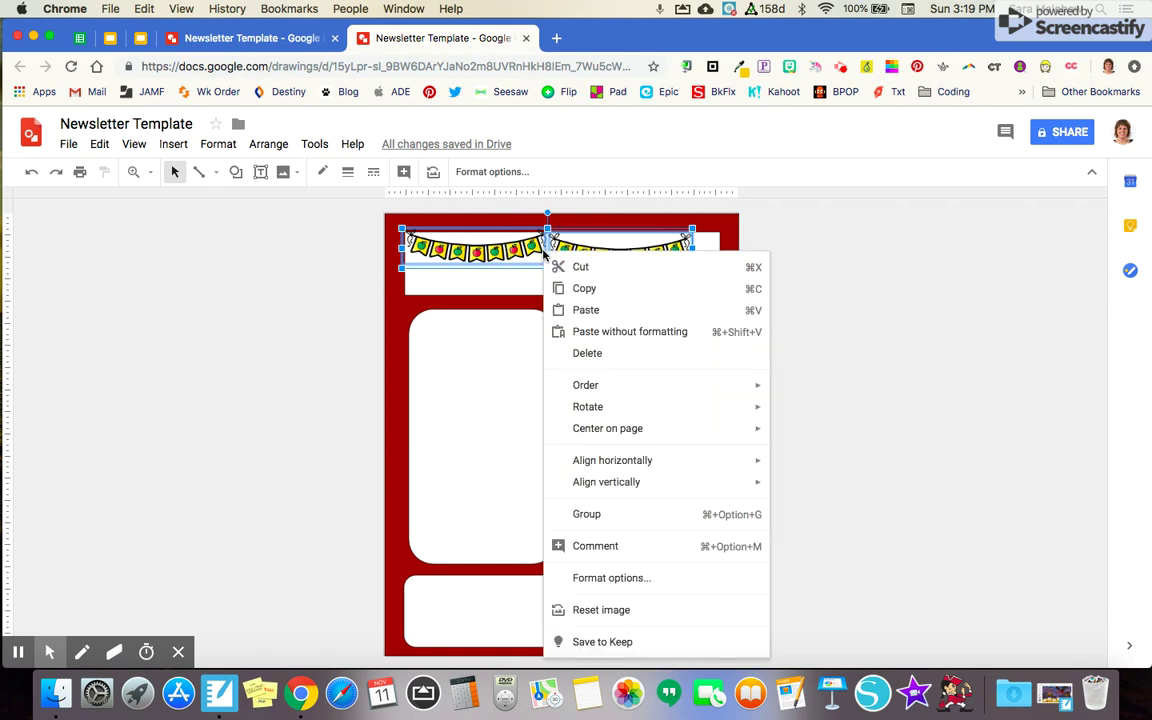
left_click(588, 513)
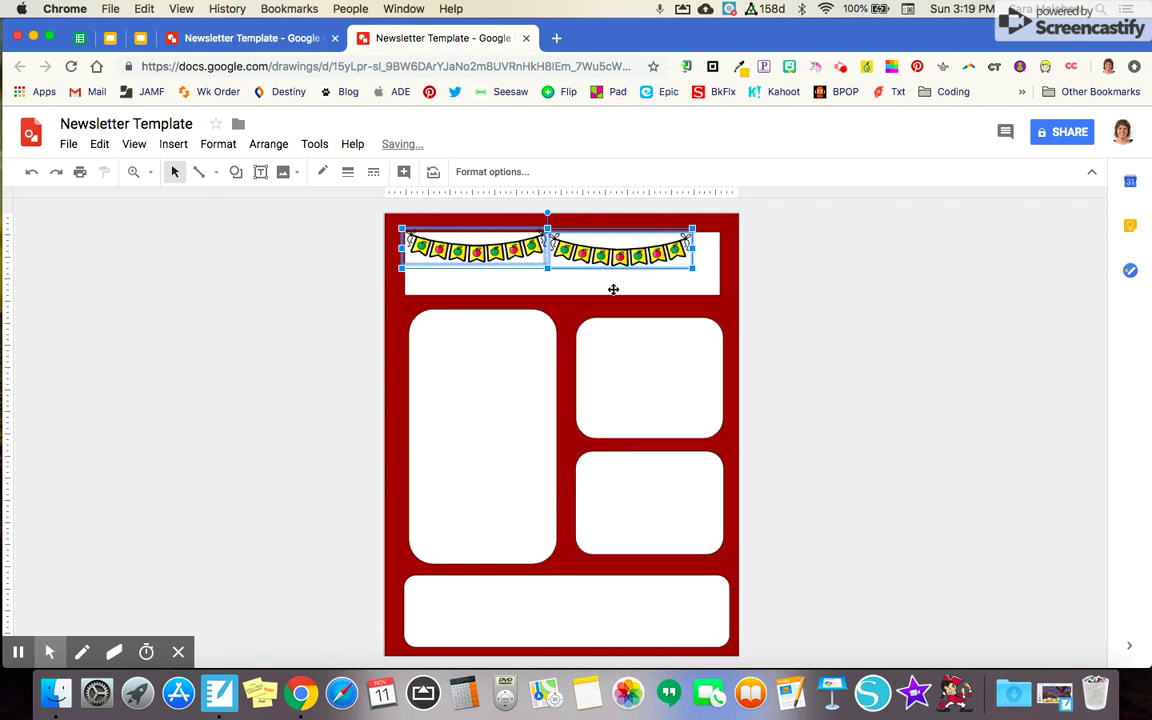
left_click_drag(692, 268, 661, 250)
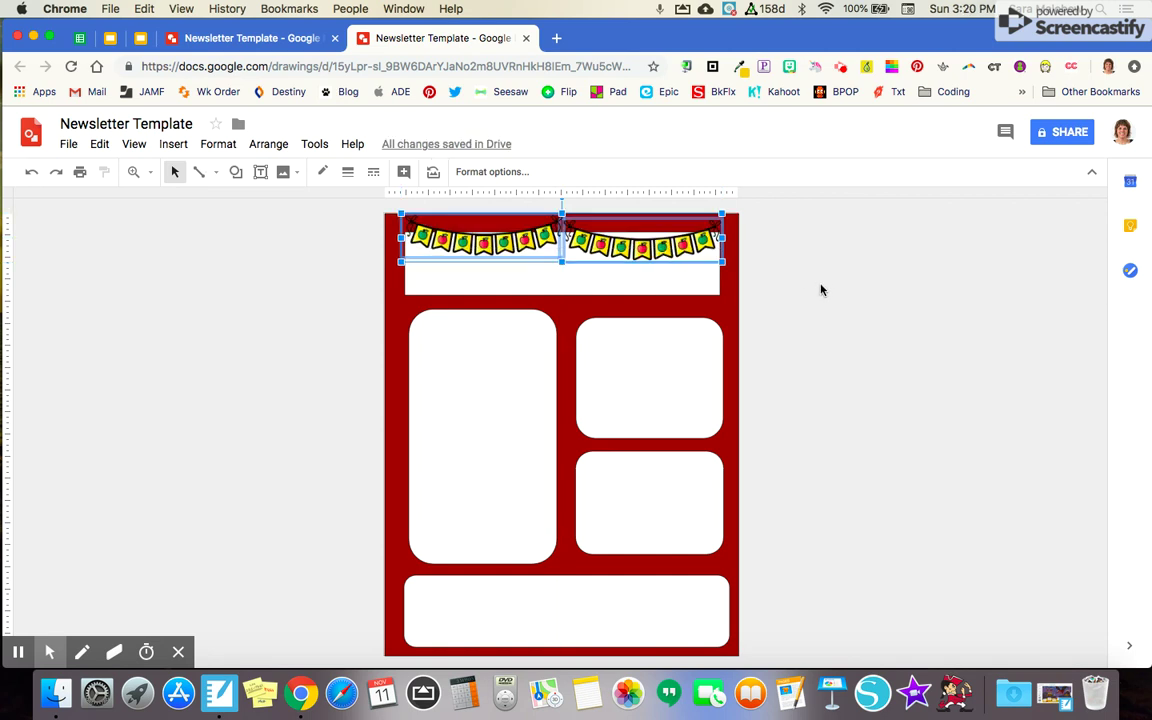
left_click(821, 290)
Insert the 'teacher 2 flr' clip art from Drive
left_click(173, 144)
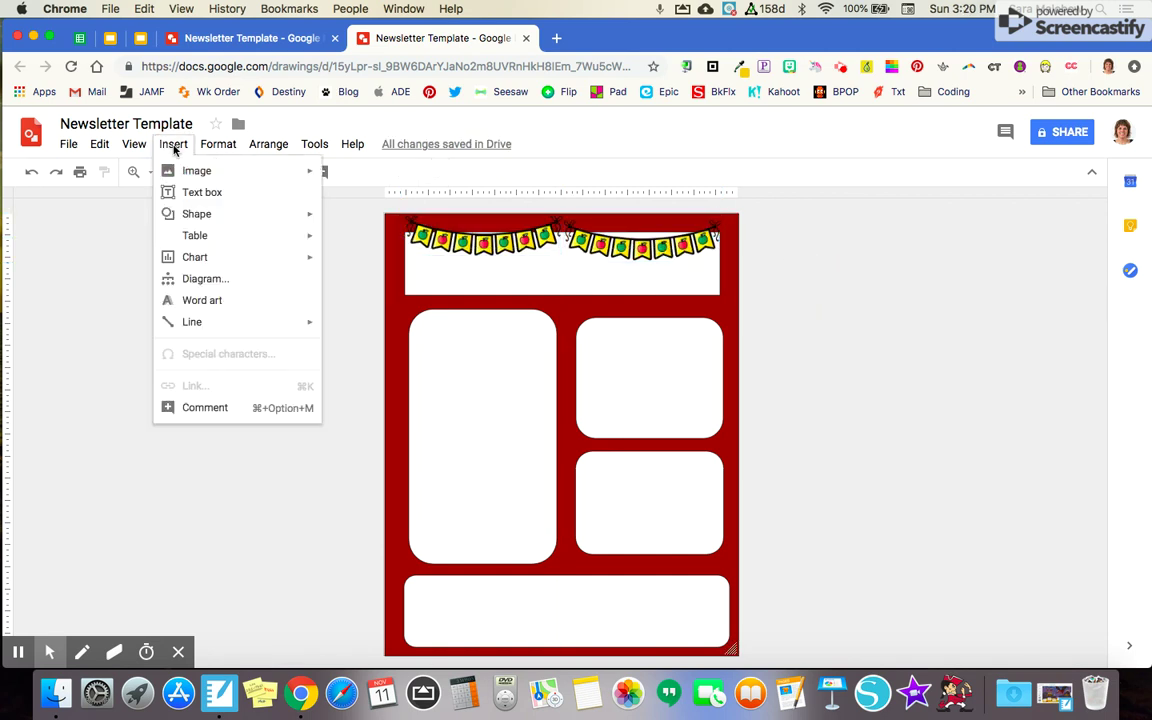
mouse_move(201, 175)
left_click(362, 231)
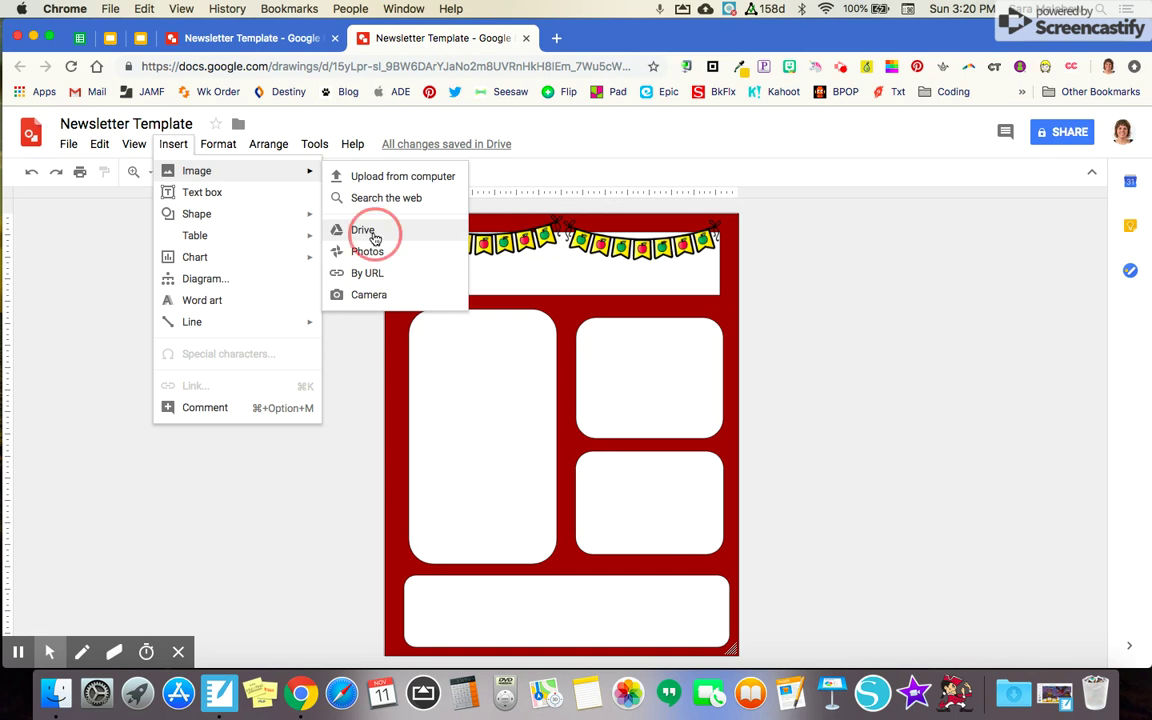
triple_click(951, 183)
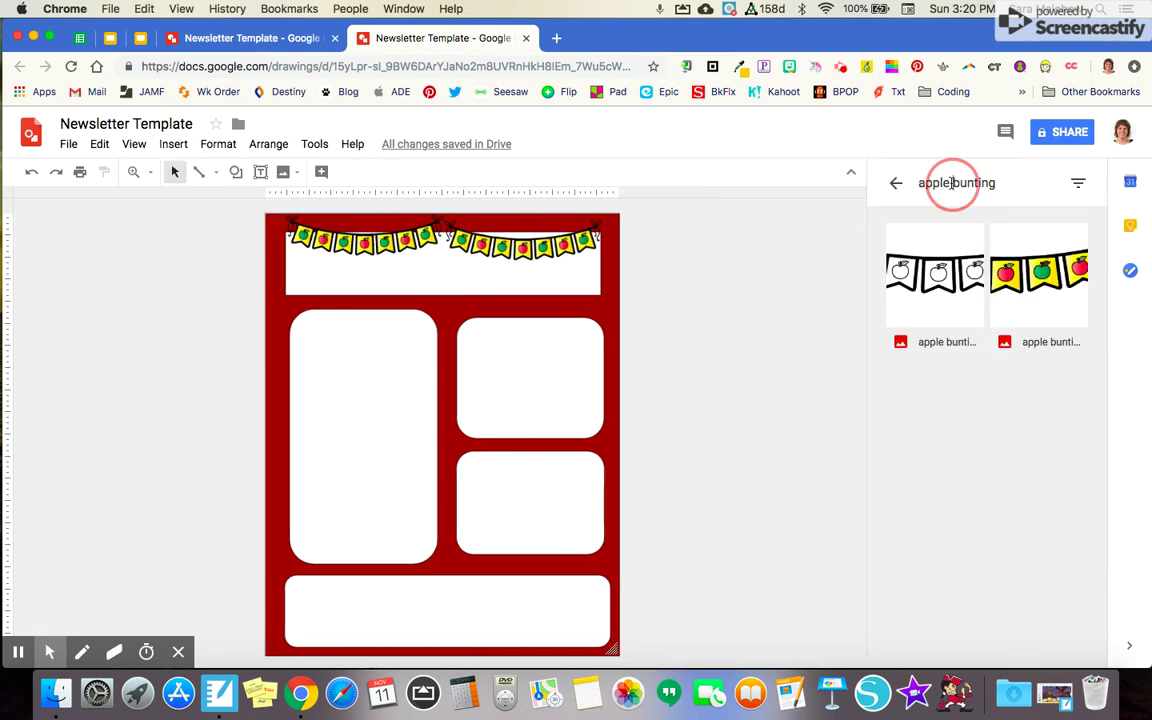
type("teach")
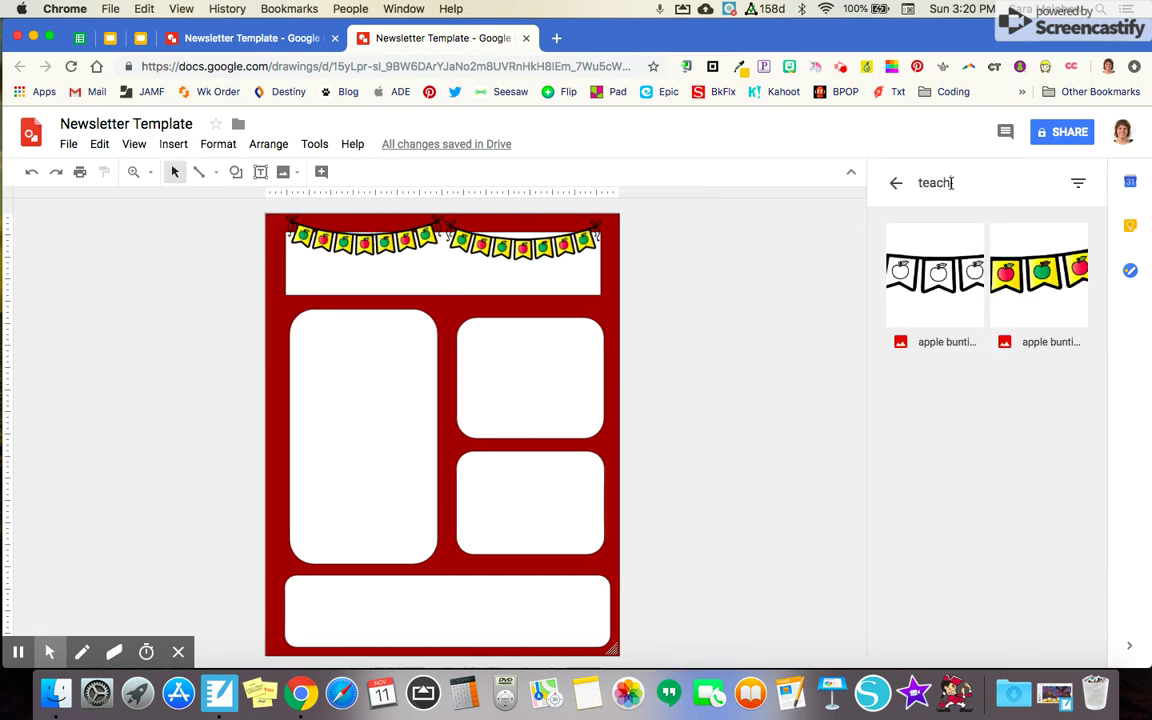
type("er 2 flr")
key("Return")
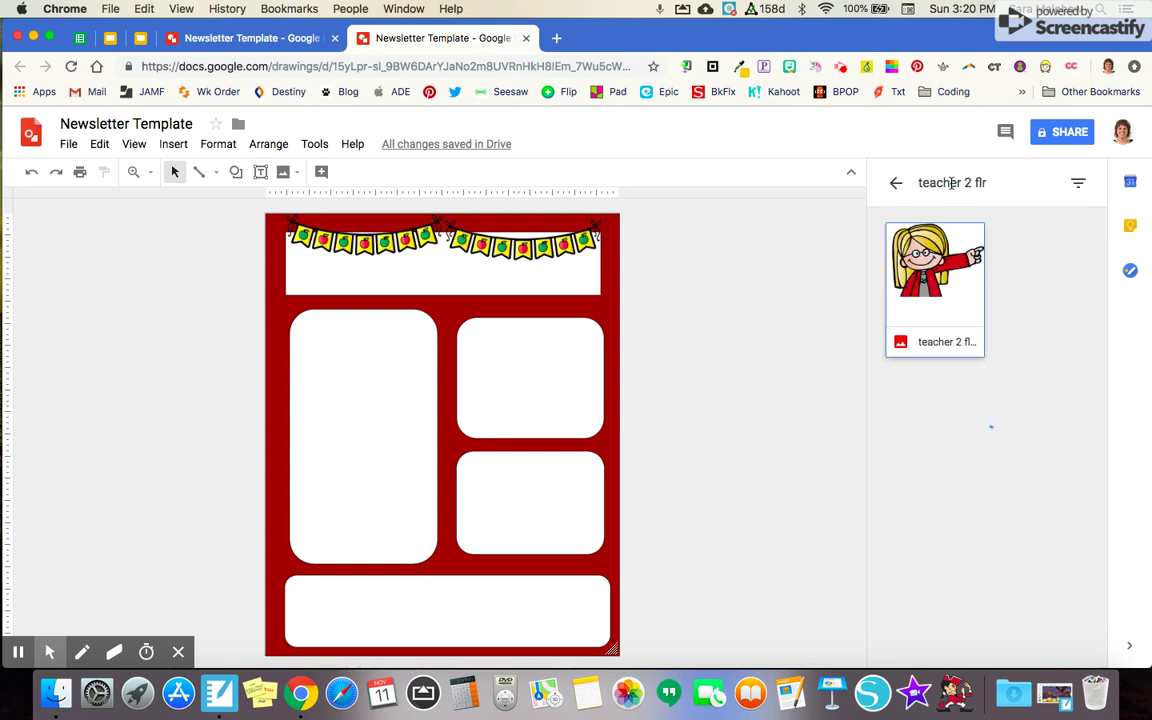
left_click(940, 285)
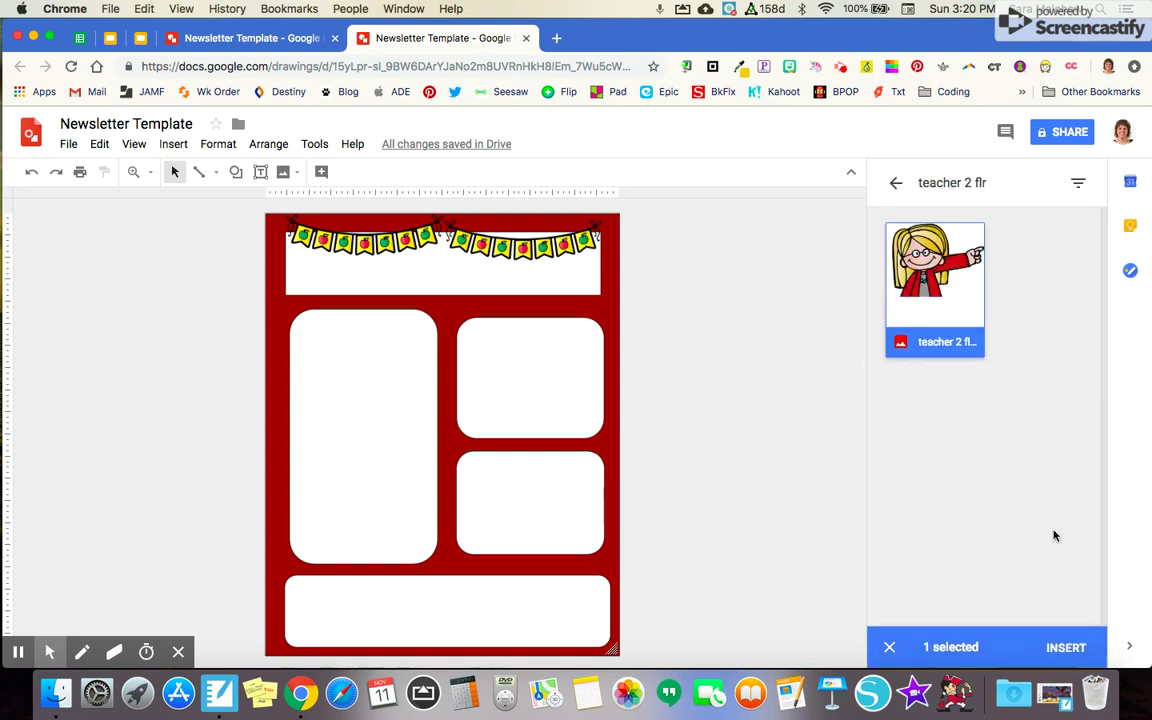
left_click(1057, 650)
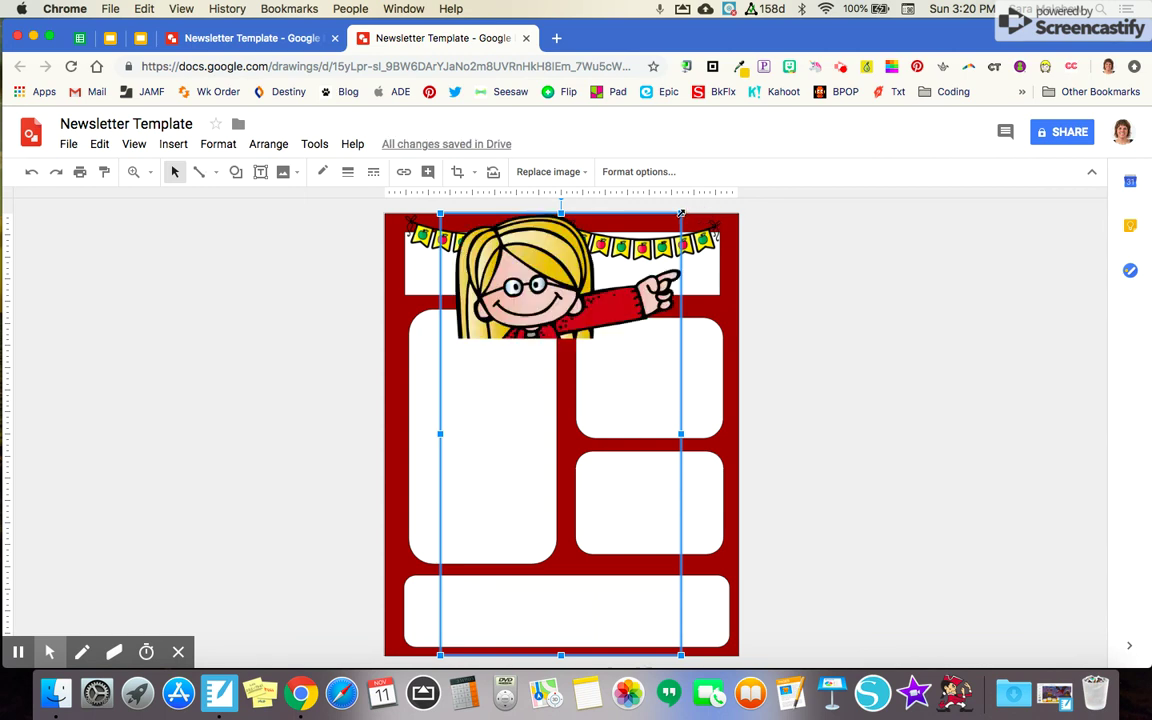
Shrink the teacher image and move it to the page's lower-left corner
left_click_drag(681, 214, 475, 480)
left_click_drag(477, 541, 421, 548)
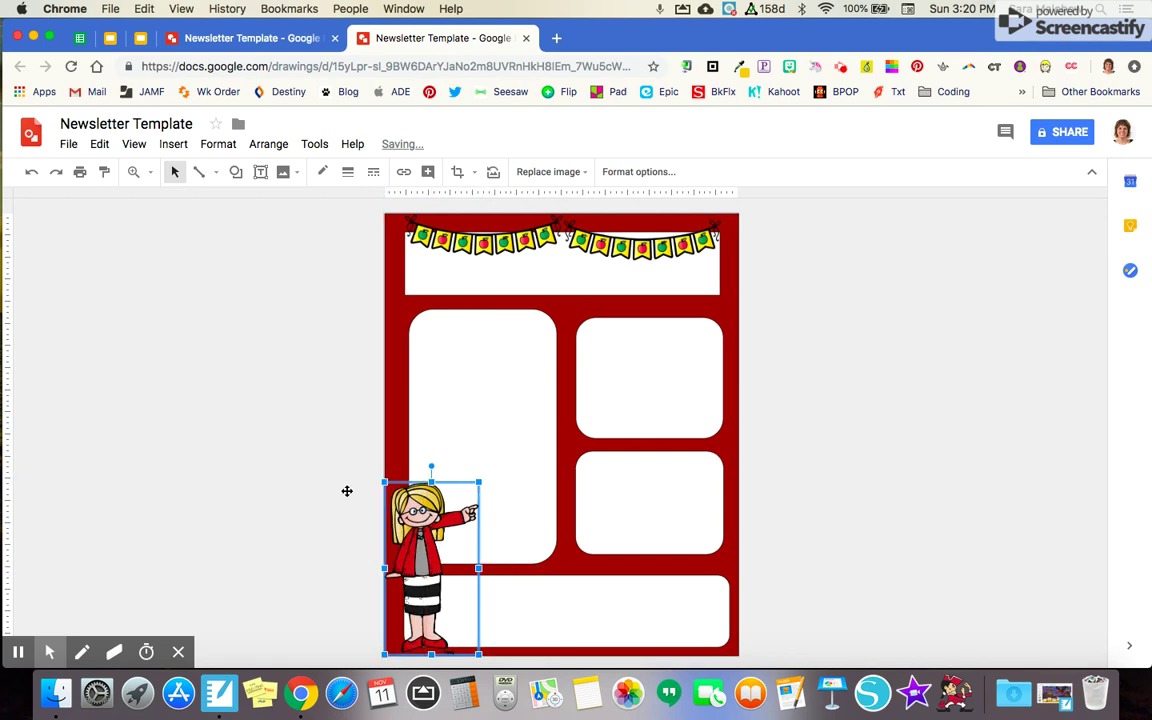
left_click(314, 495)
Insert the first 'apple red' image from Drive and shrink it onto the upper-right box's corner
left_click(173, 147)
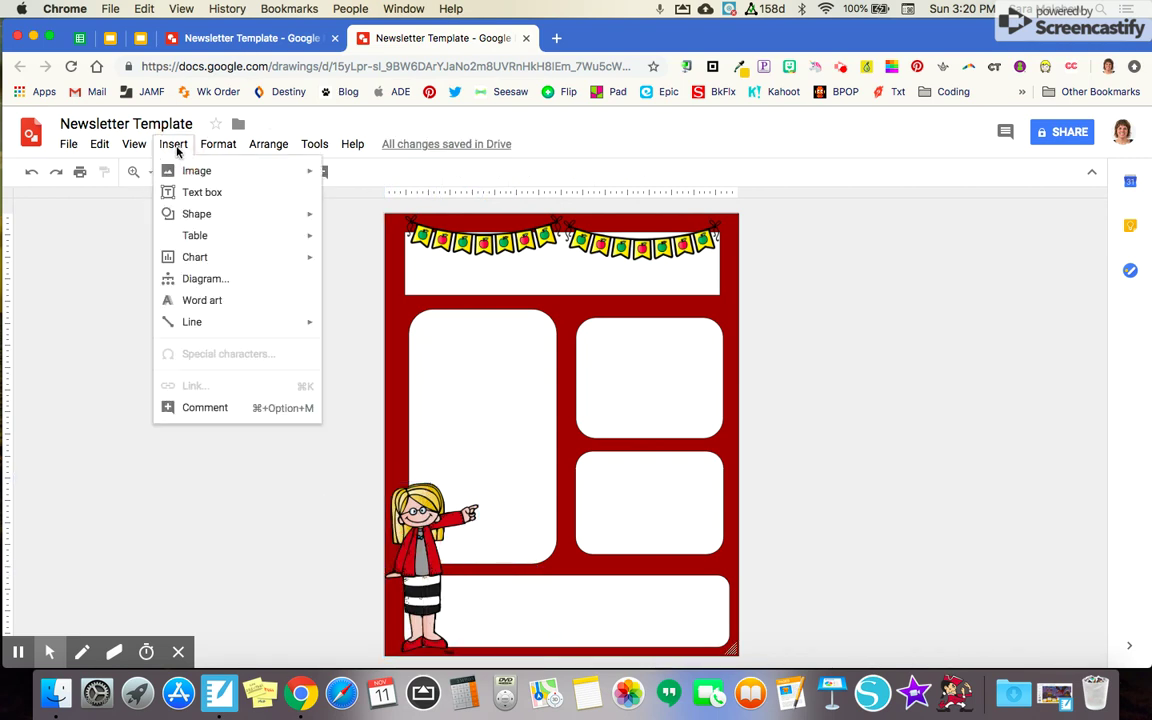
mouse_move(237, 178)
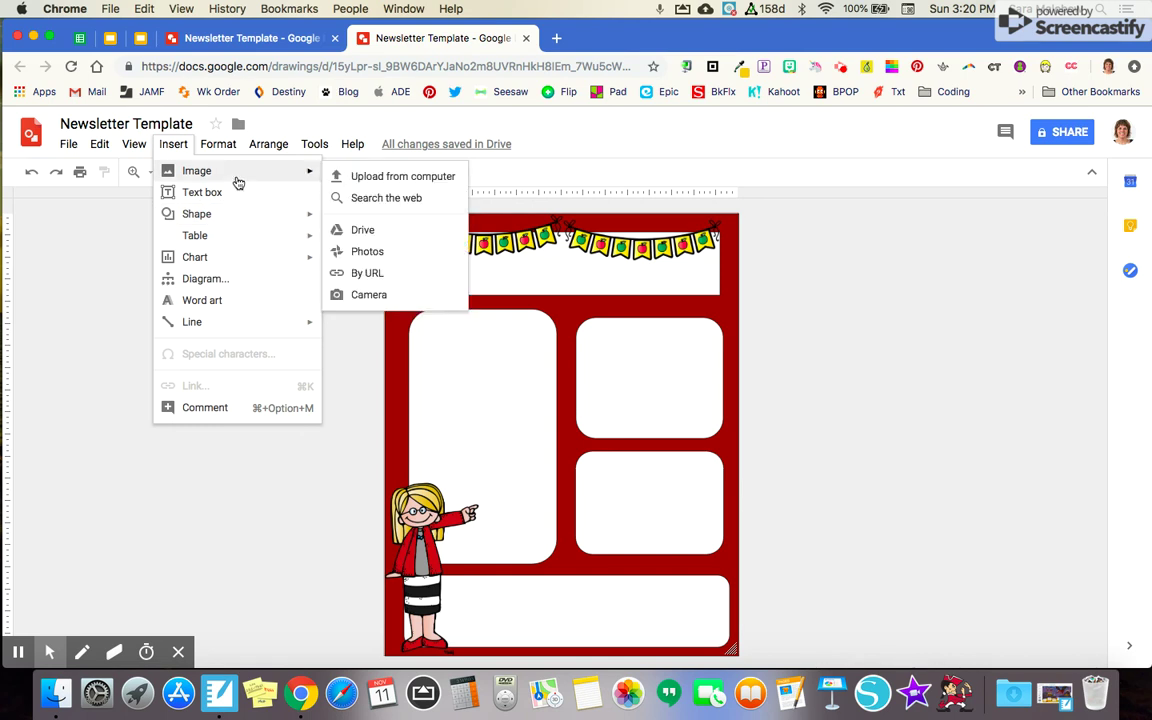
left_click(357, 226)
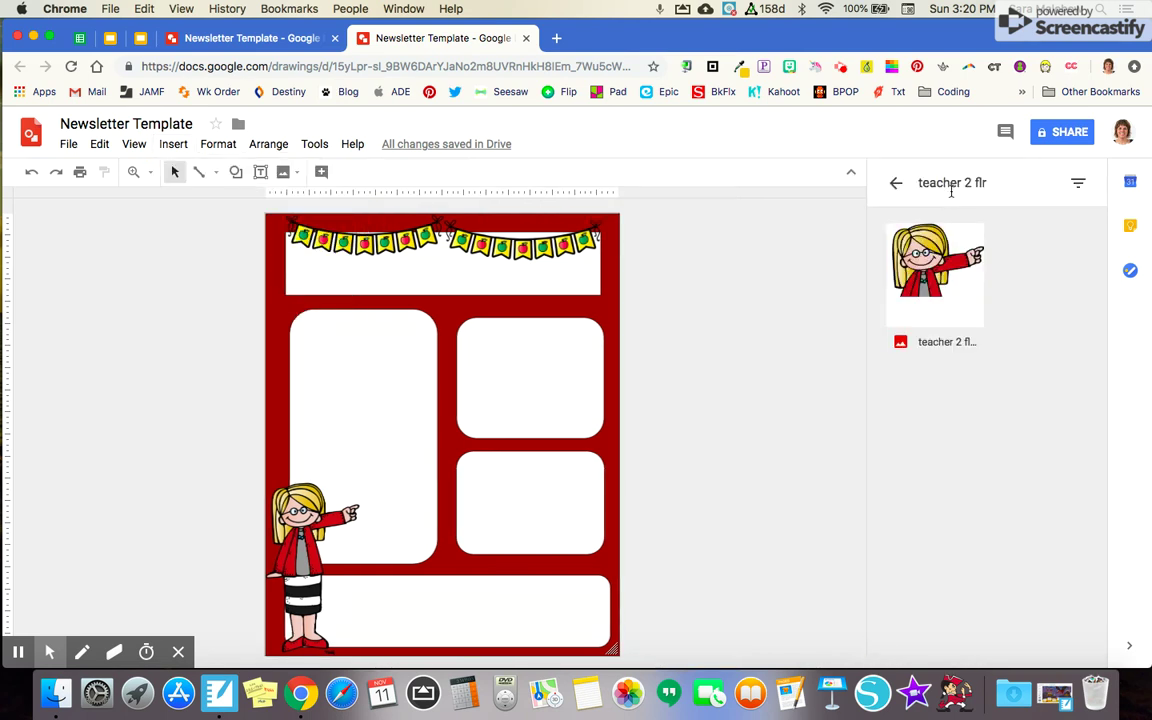
left_click(944, 183)
type("apple red")
key("Return")
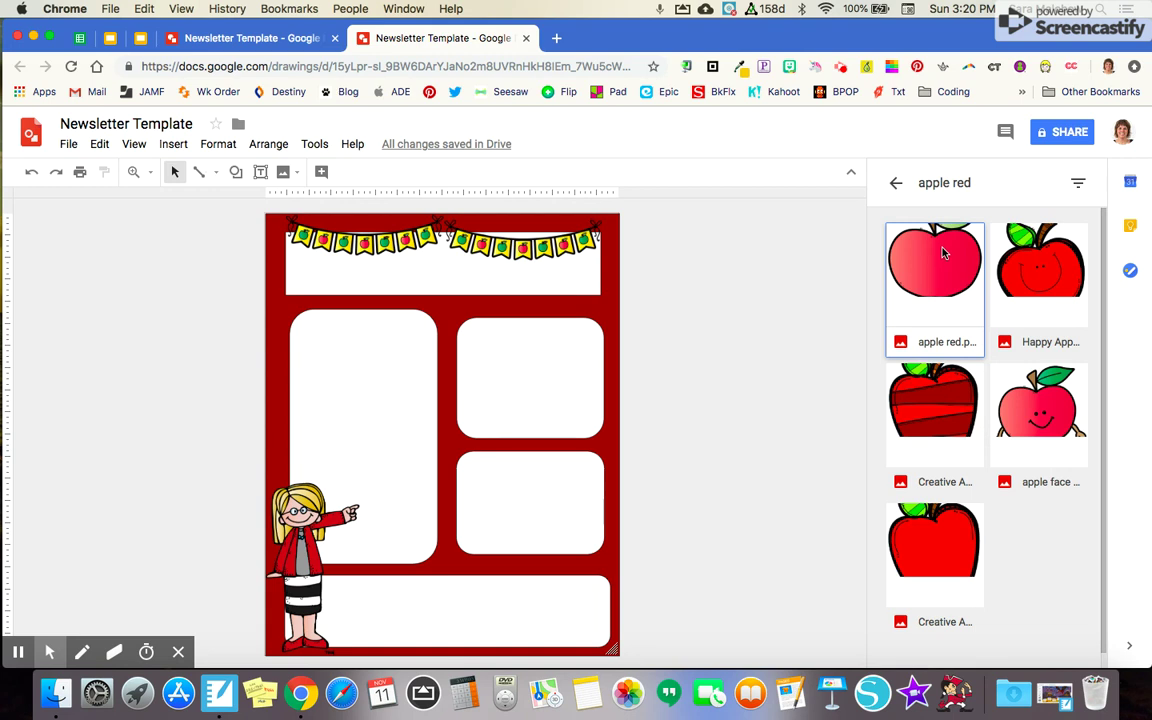
left_click(942, 253)
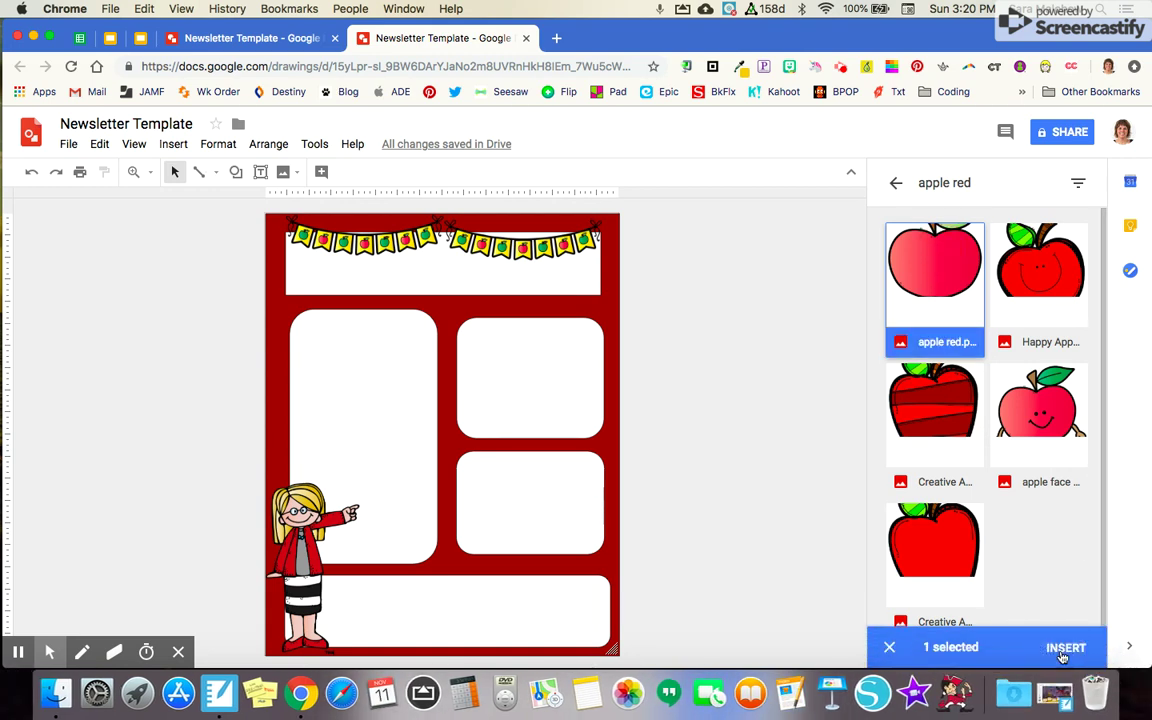
left_click(1063, 648)
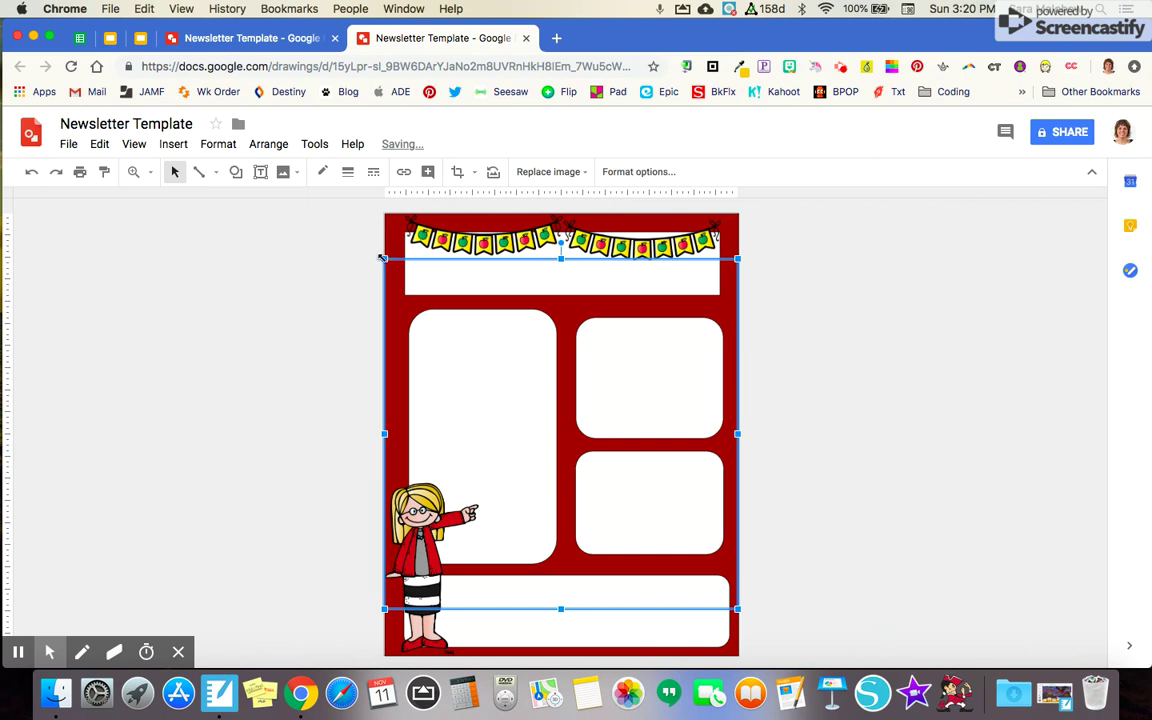
left_click_drag(381, 258, 680, 401)
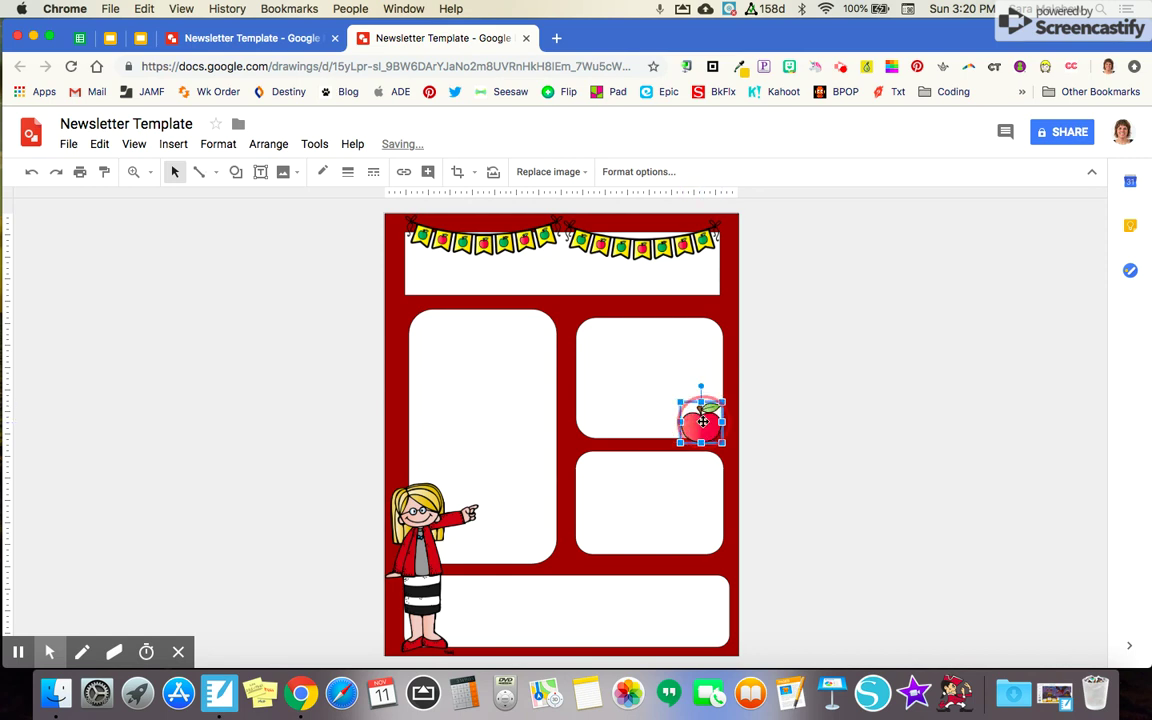
left_click(788, 437)
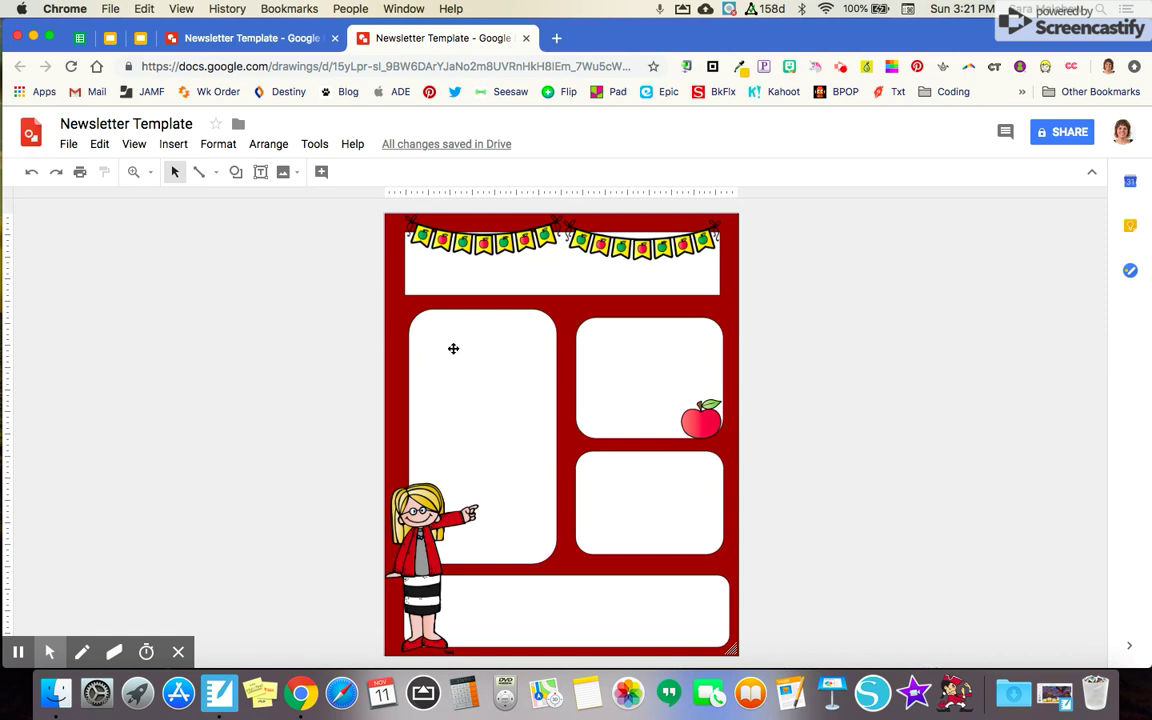
Draw text boxes inside the tall left panel and the upper right panel
left_click(173, 146)
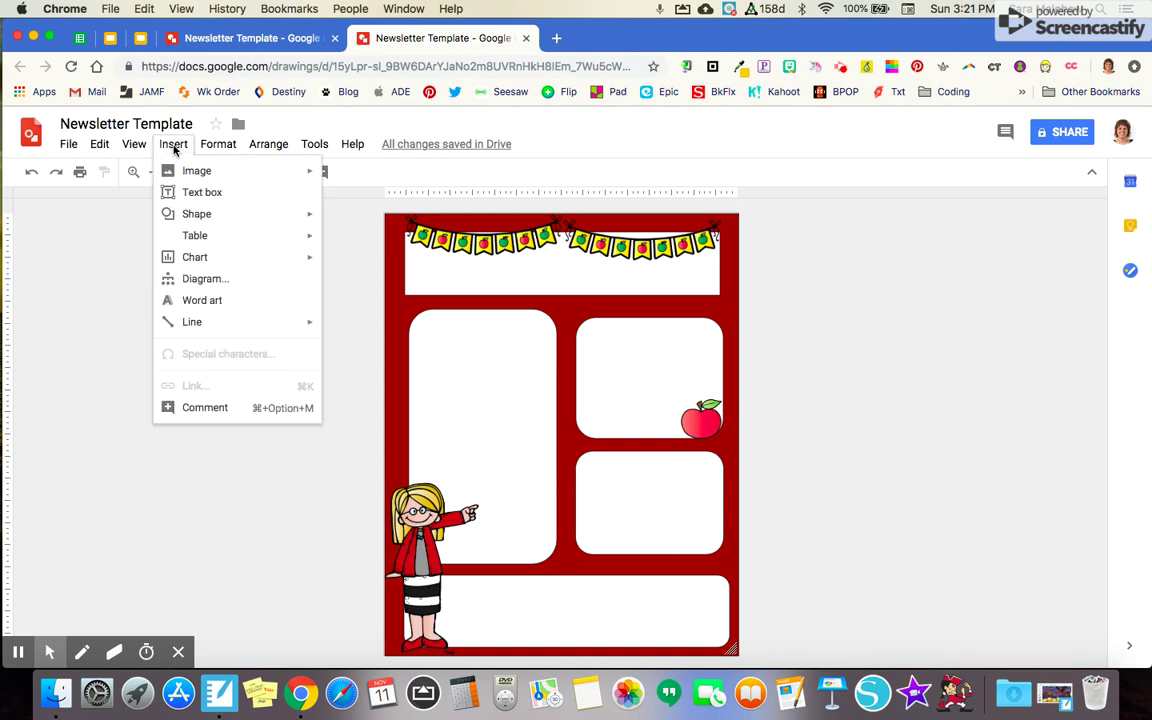
left_click(196, 193)
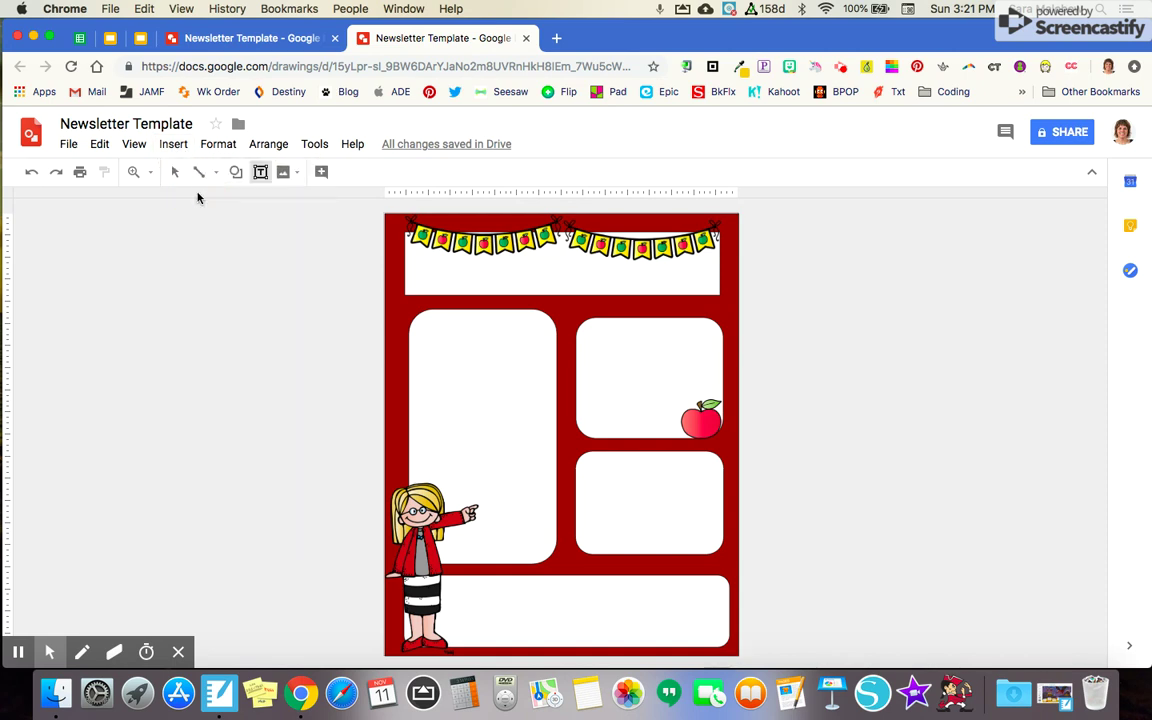
left_click_drag(418, 318, 552, 563)
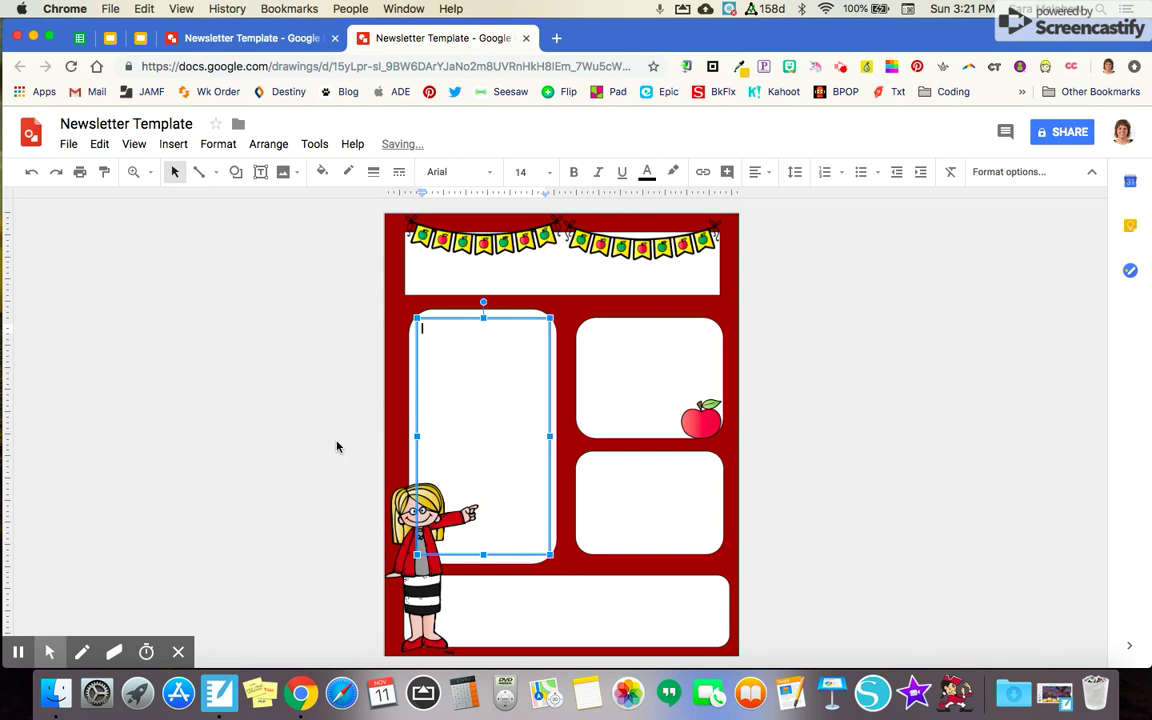
left_click(337, 447)
left_click(175, 144)
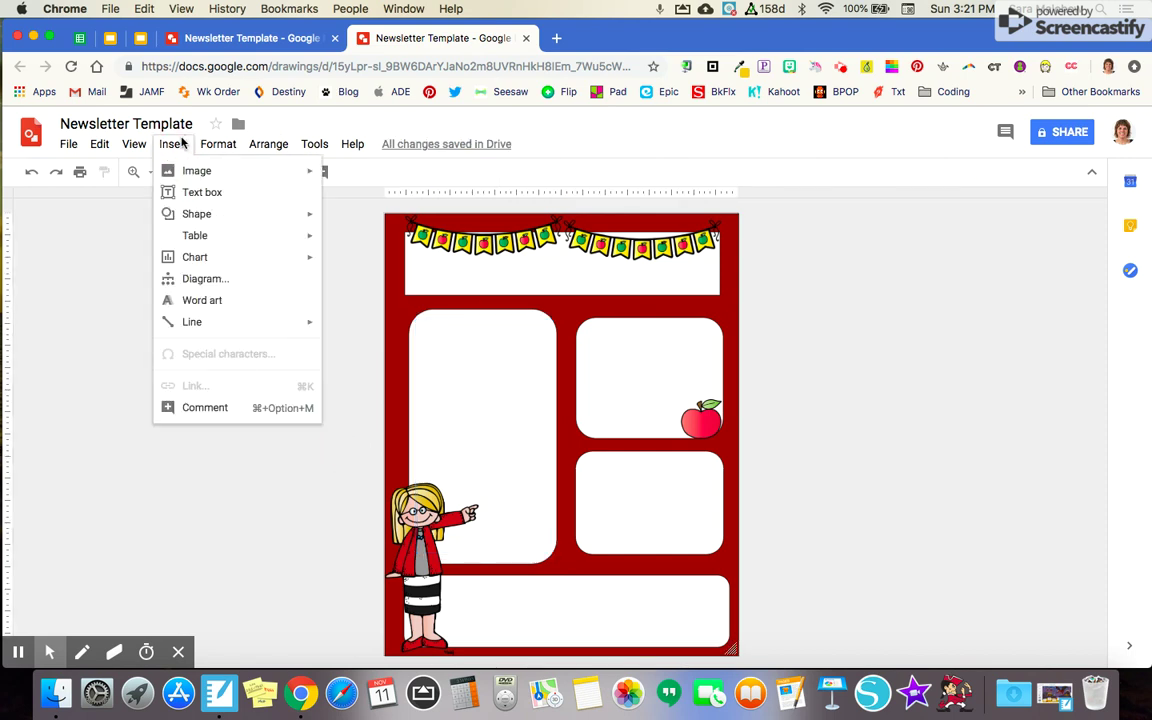
left_click(193, 190)
left_click_drag(584, 325, 710, 434)
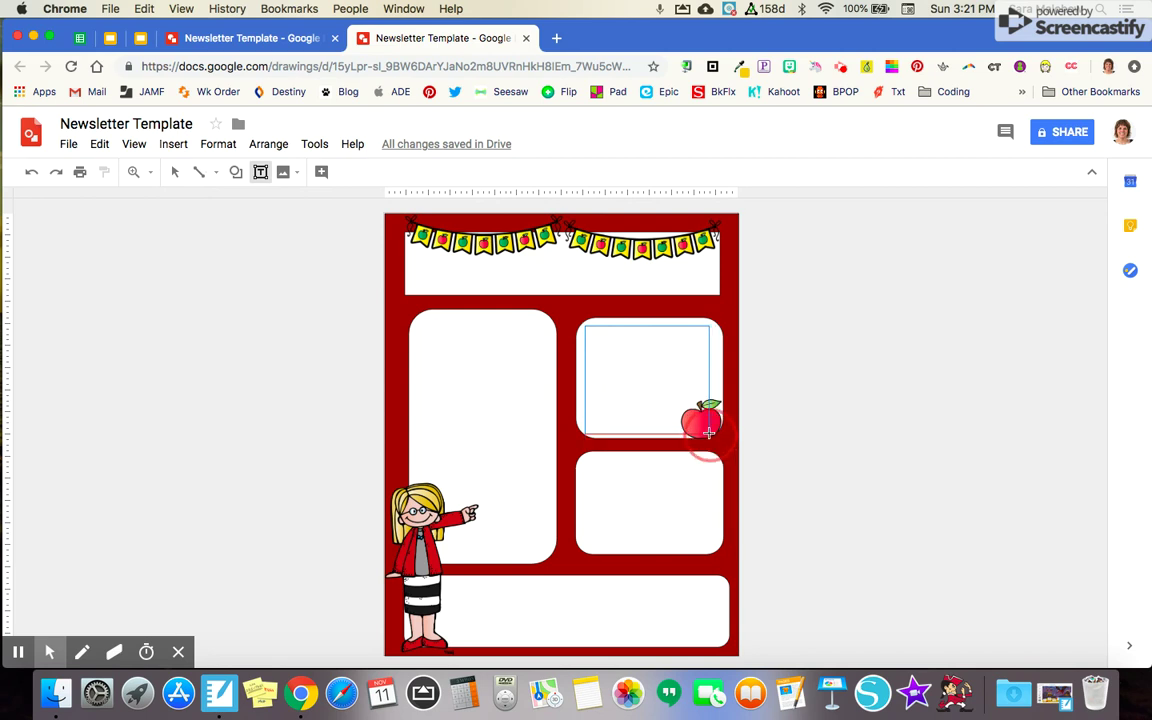
Add a third text box, move it into the bottom panel and stretch it to fit
left_click(172, 143)
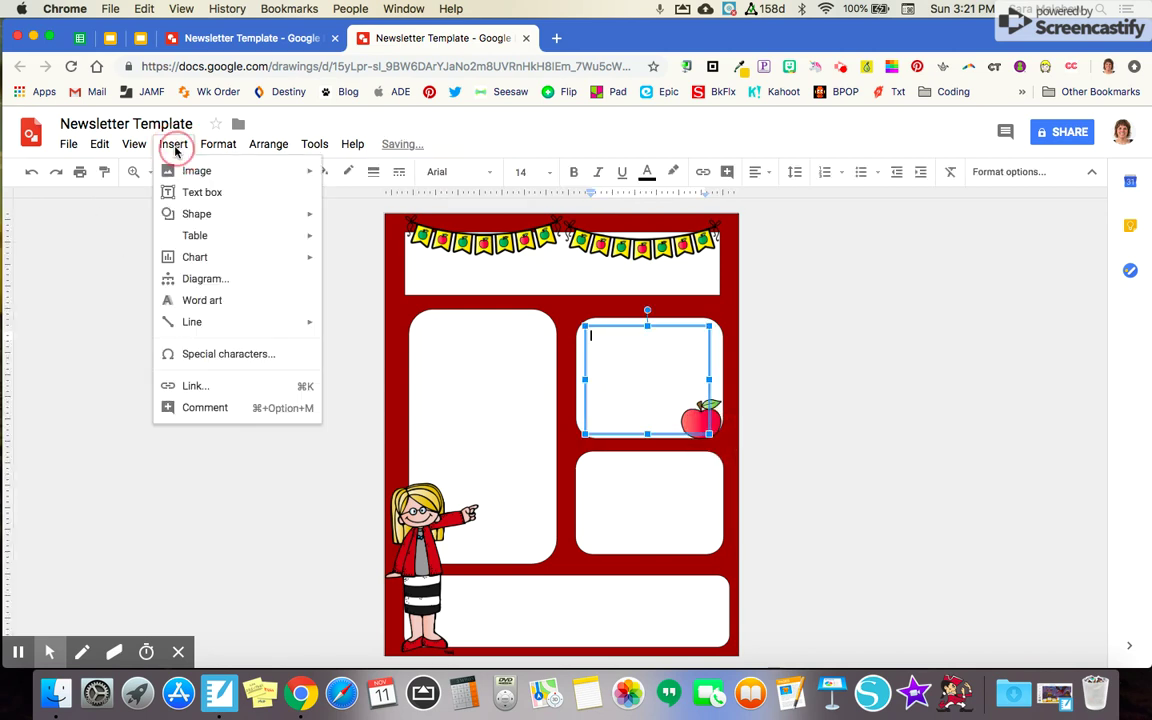
left_click(211, 192)
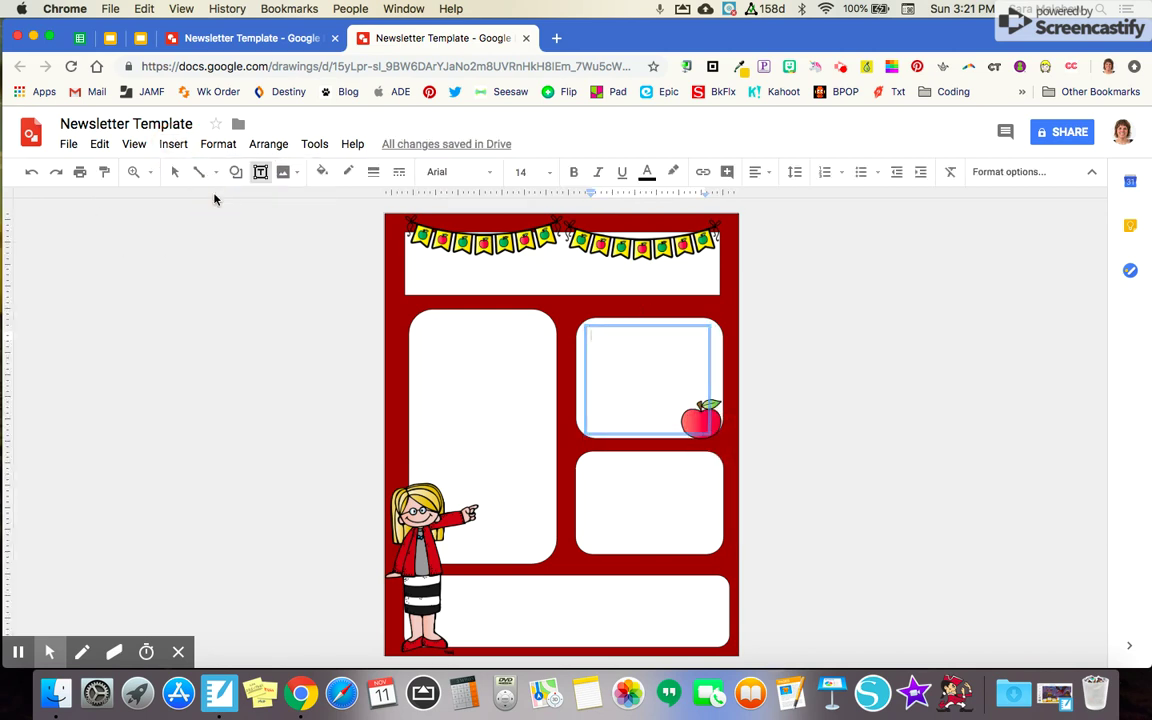
left_click_drag(226, 212, 510, 245)
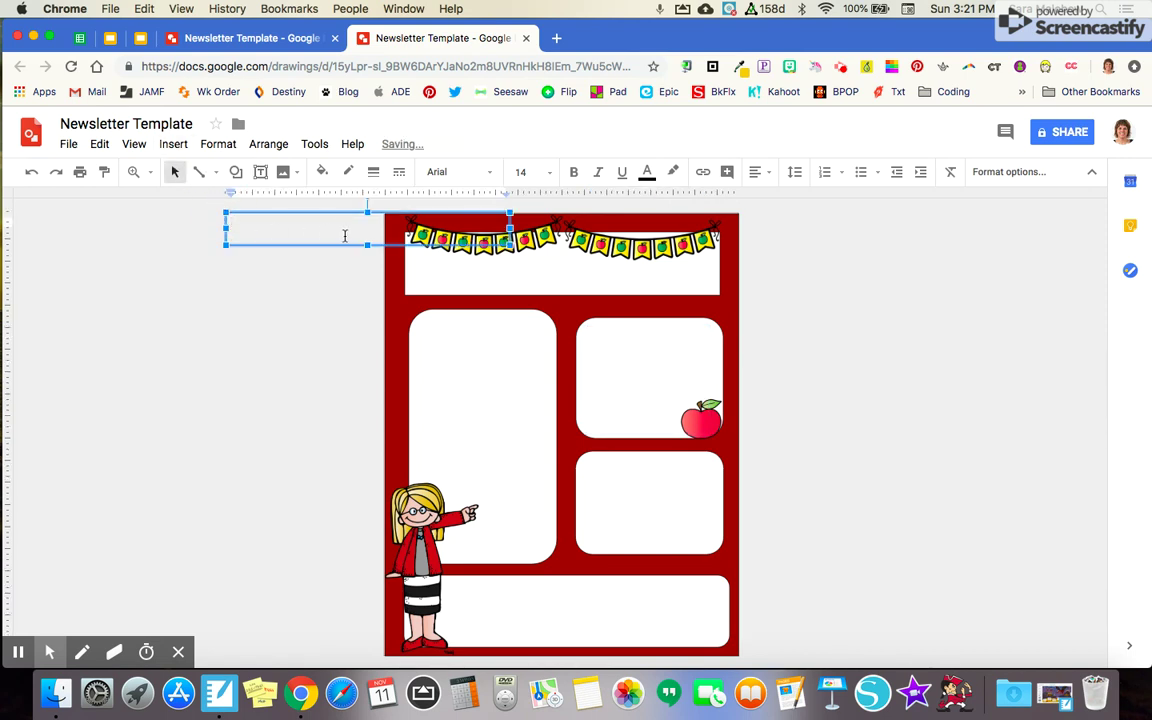
left_click_drag(318, 212, 536, 578)
left_click_drag(733, 612, 722, 640)
left_click(298, 312)
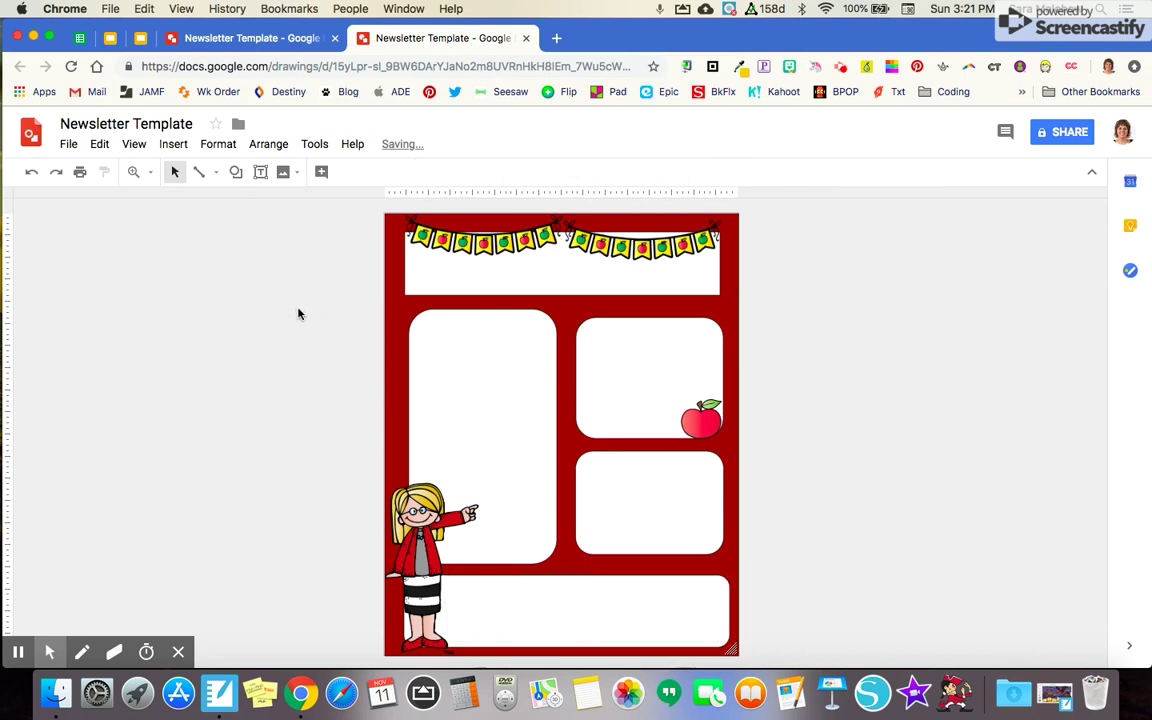
left_click(174, 145)
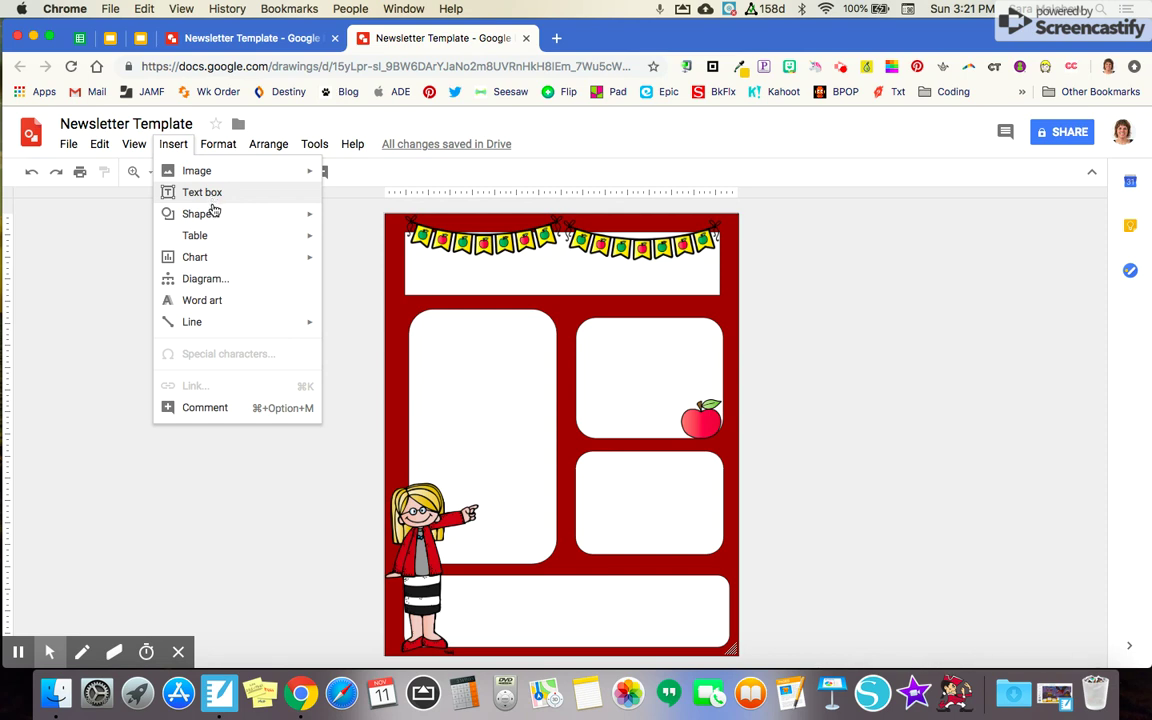
Add word art reading the teacher's name plus 'Tail Waggin' News' and fit it into the white banner box
left_click(211, 304)
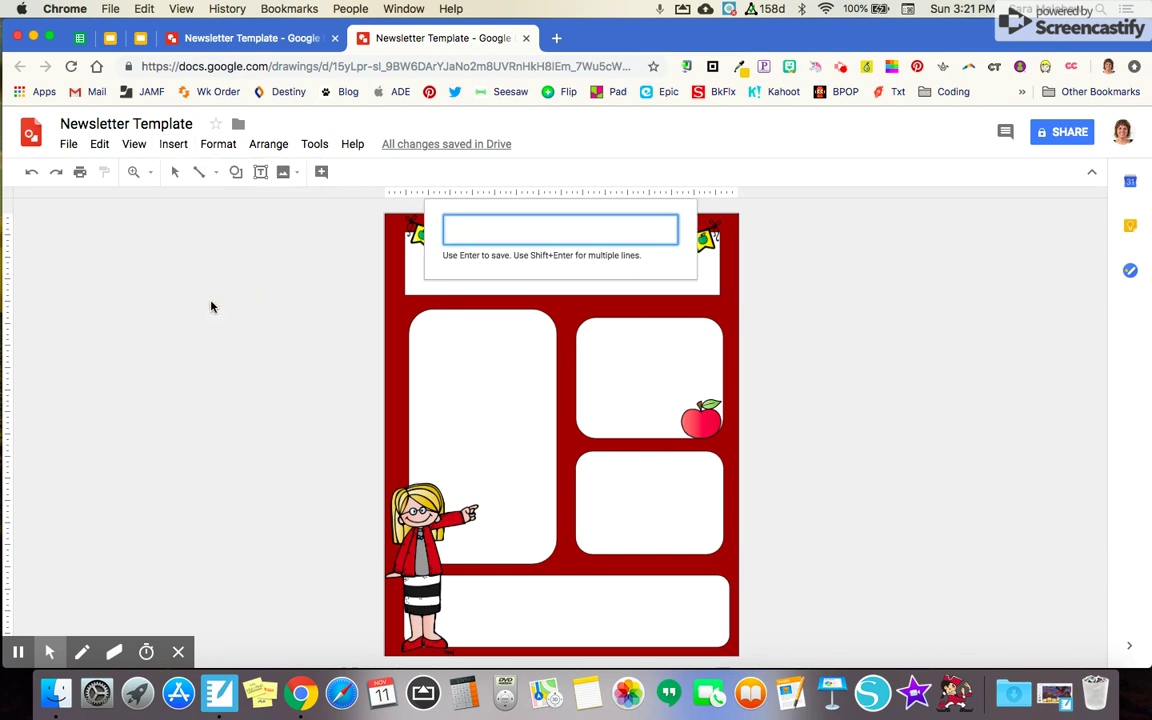
type("Mrs. Malchow's Tail waggin' News")
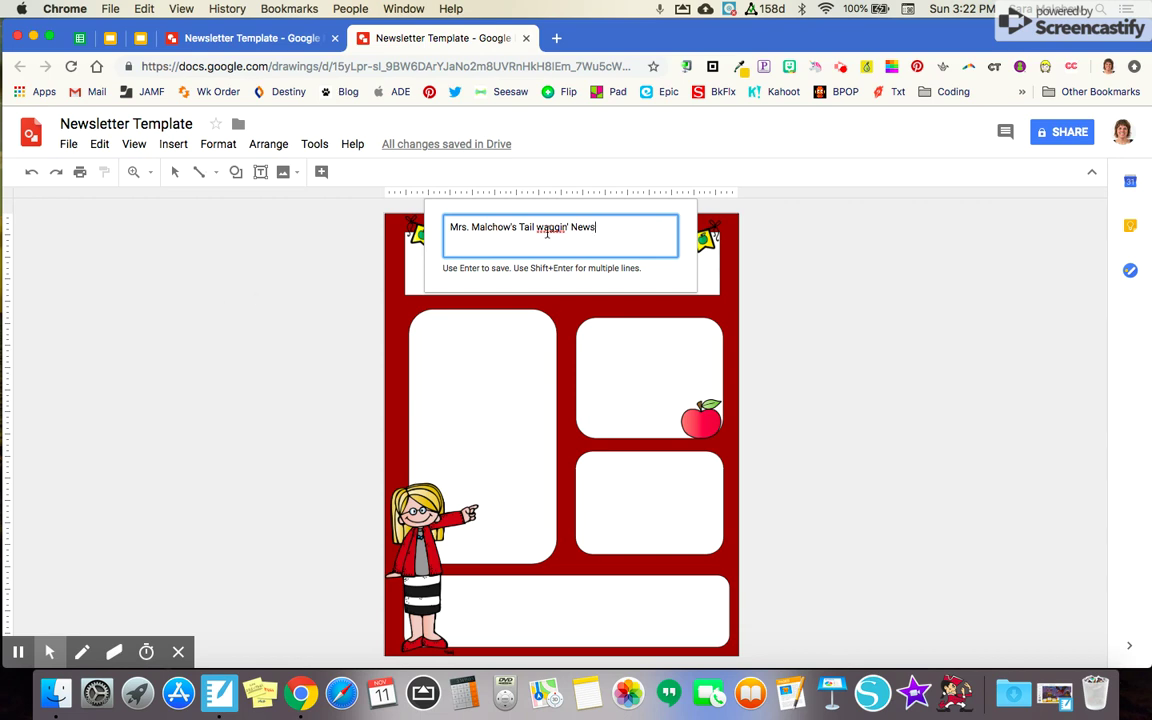
left_click(546, 229)
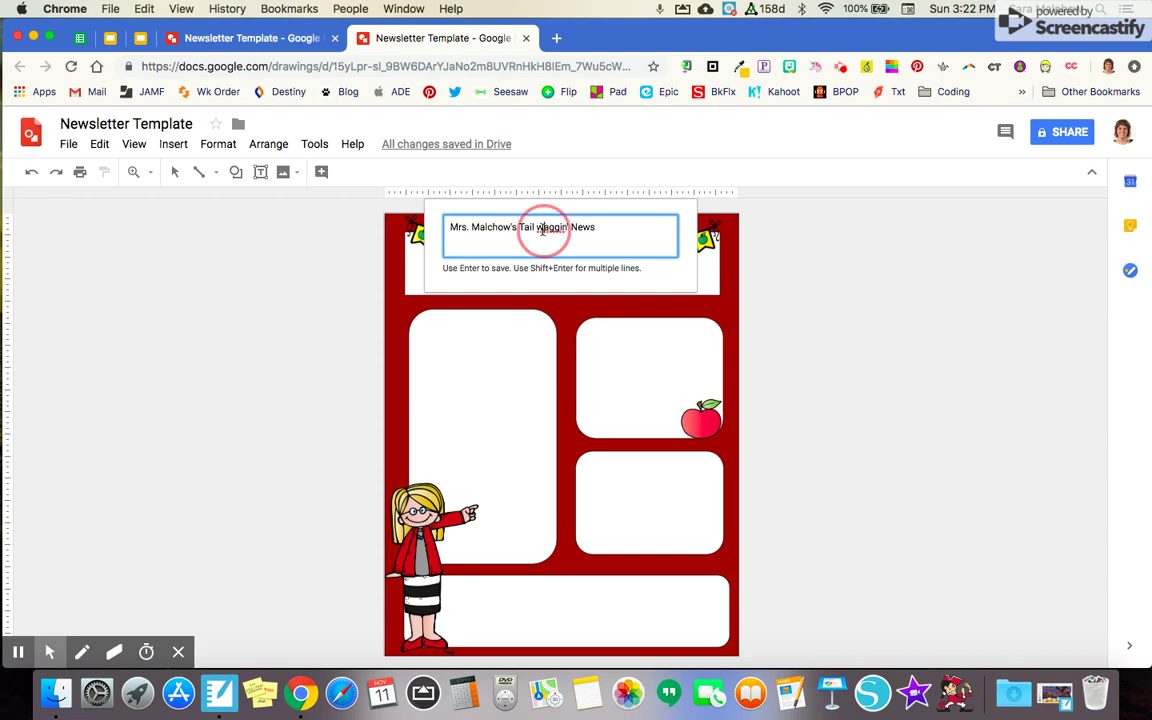
key("BackSpace")
type("W")
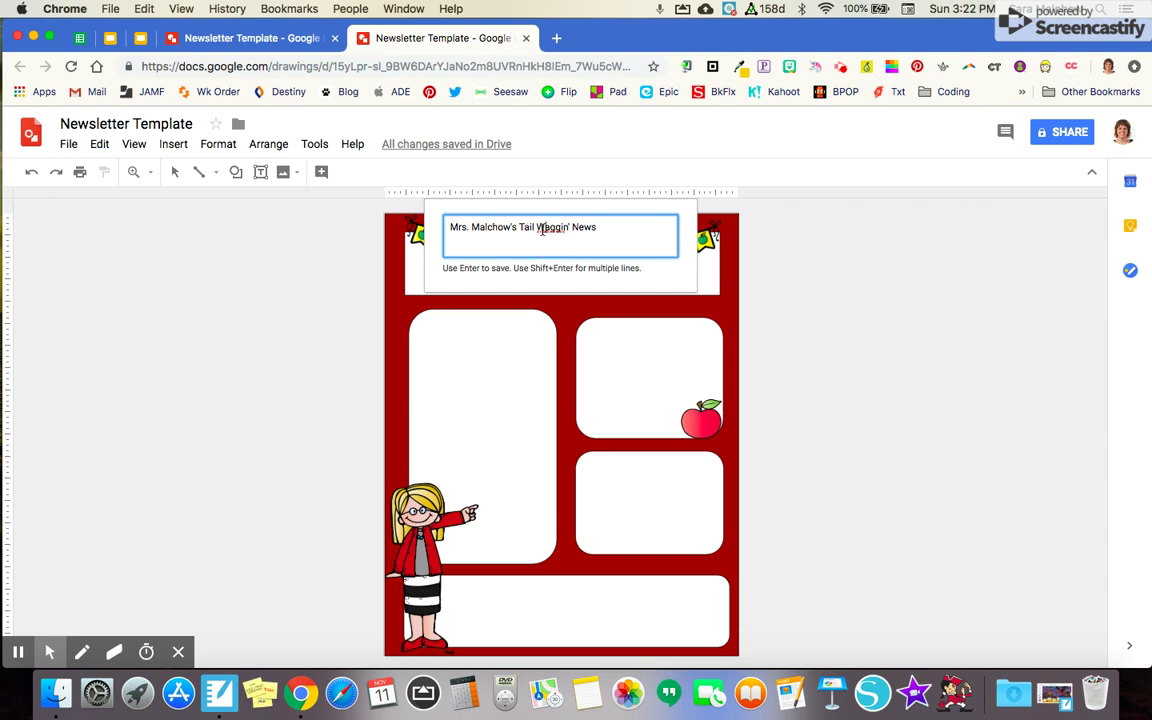
key("Return")
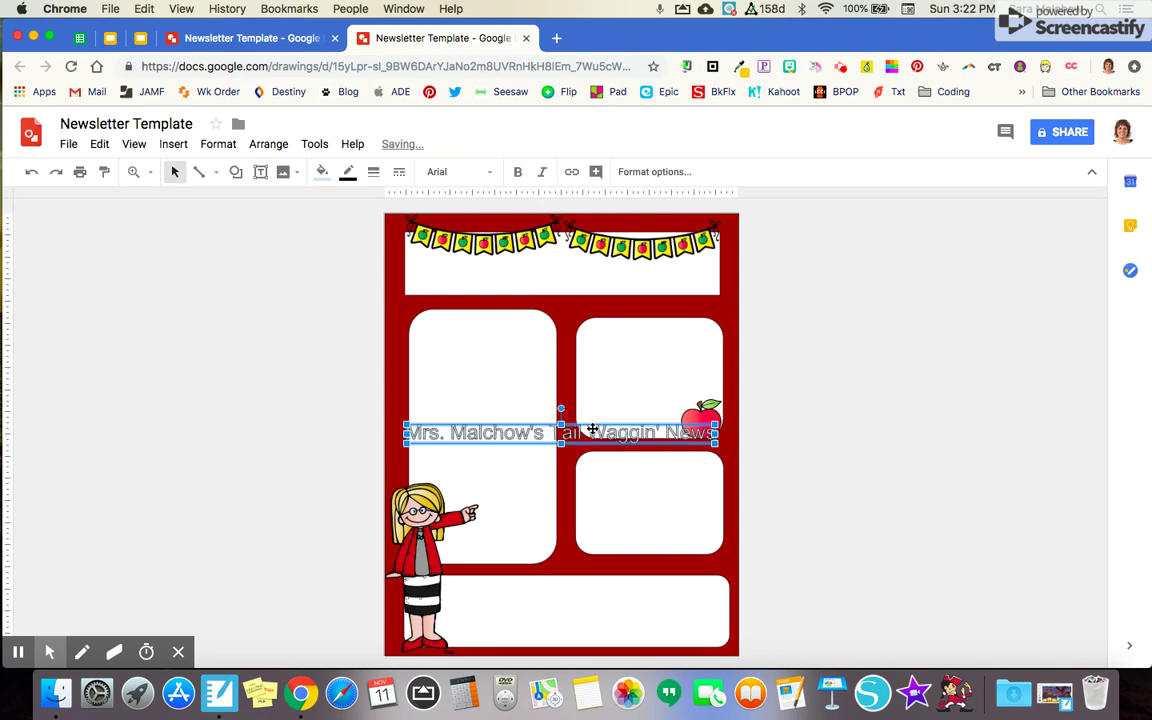
left_click_drag(595, 431, 598, 267)
left_click_drag(720, 282, 705, 298)
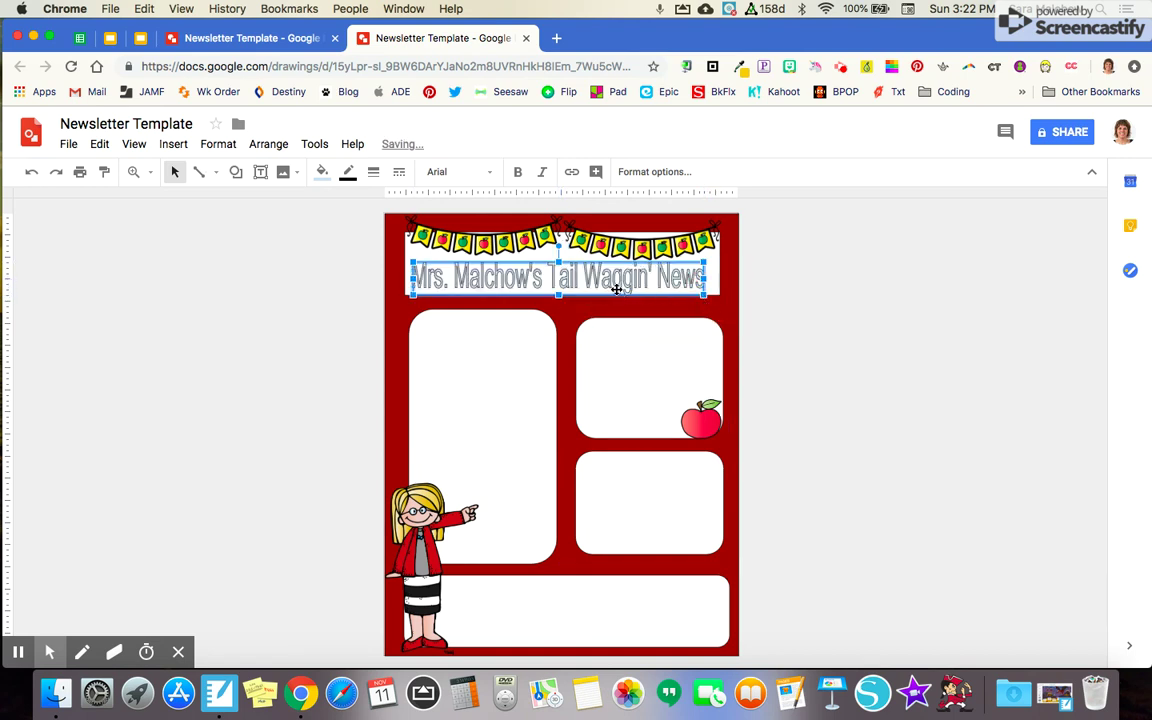
Set the title word art to the Cherry Cream Soda font with a solid black fill
left_click(466, 178)
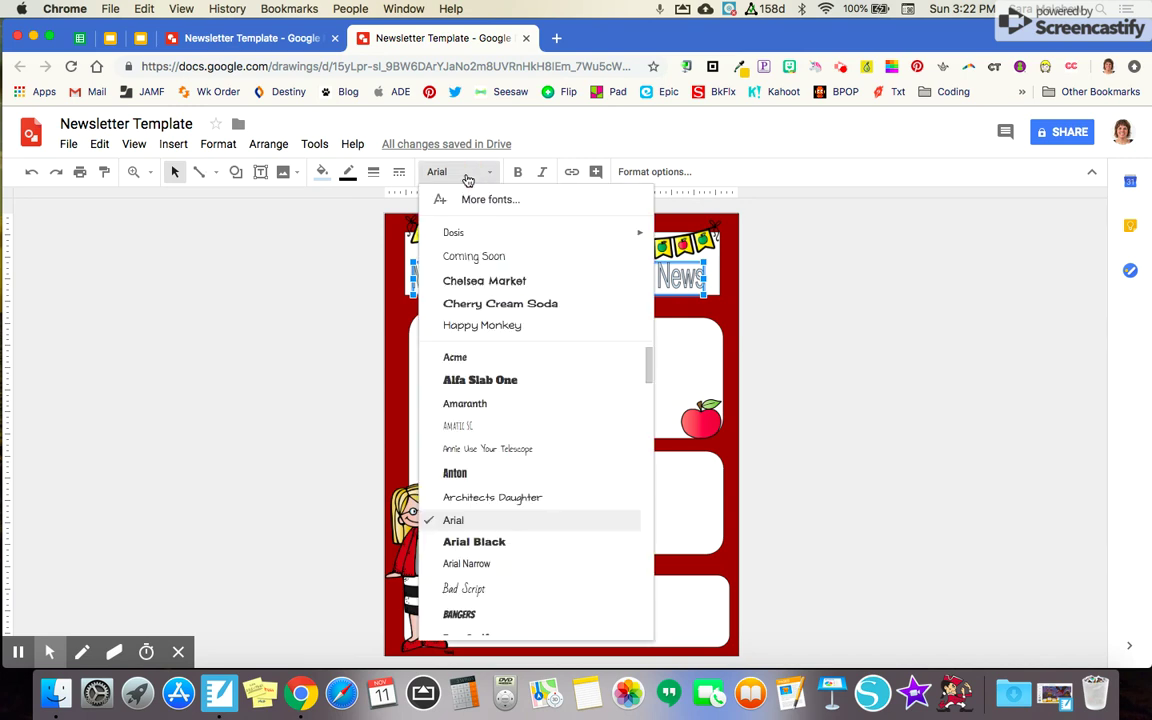
left_click(500, 305)
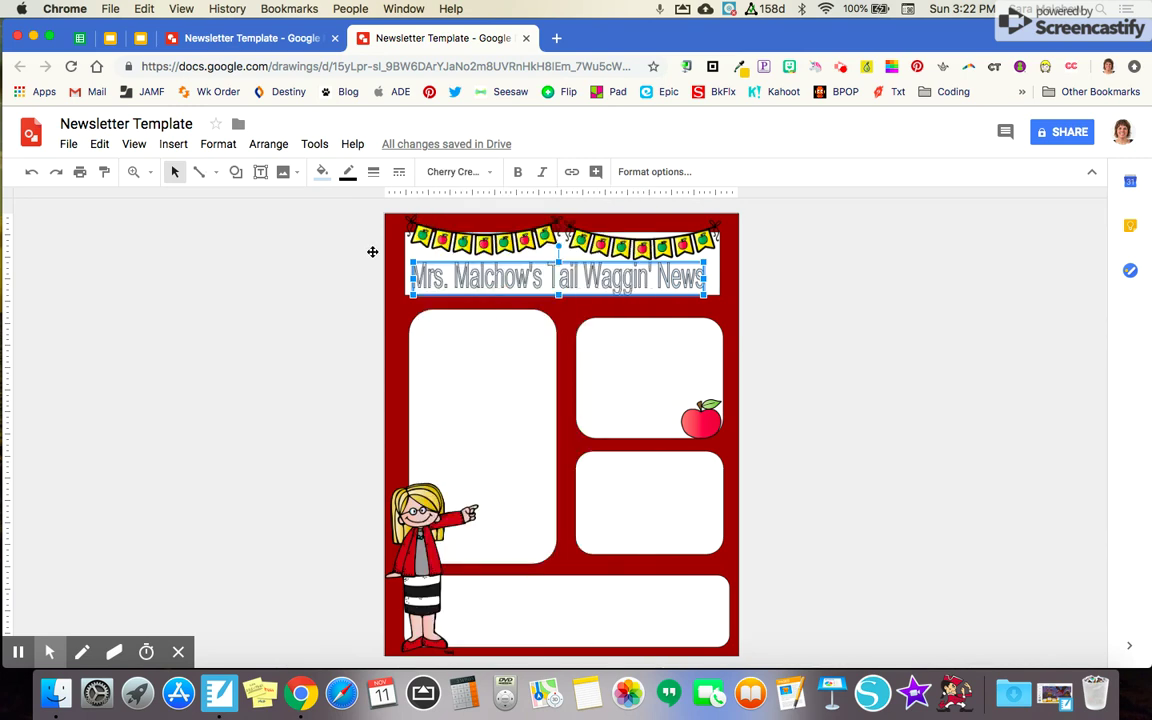
left_click(321, 172)
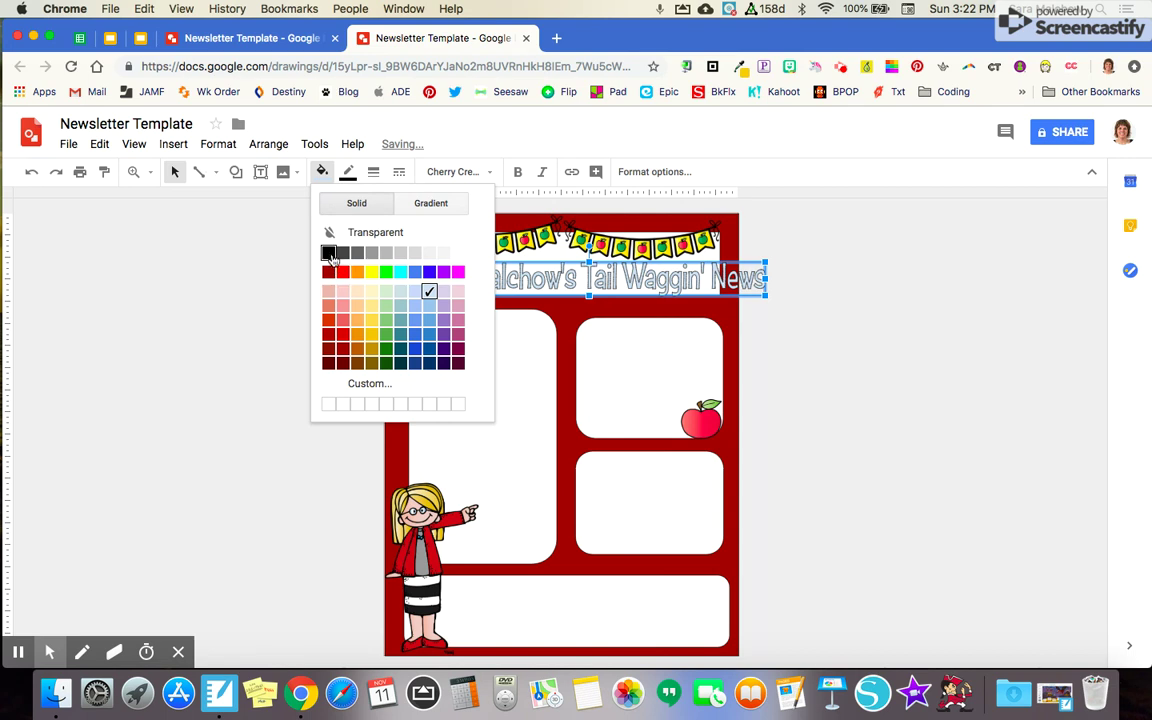
left_click(329, 256)
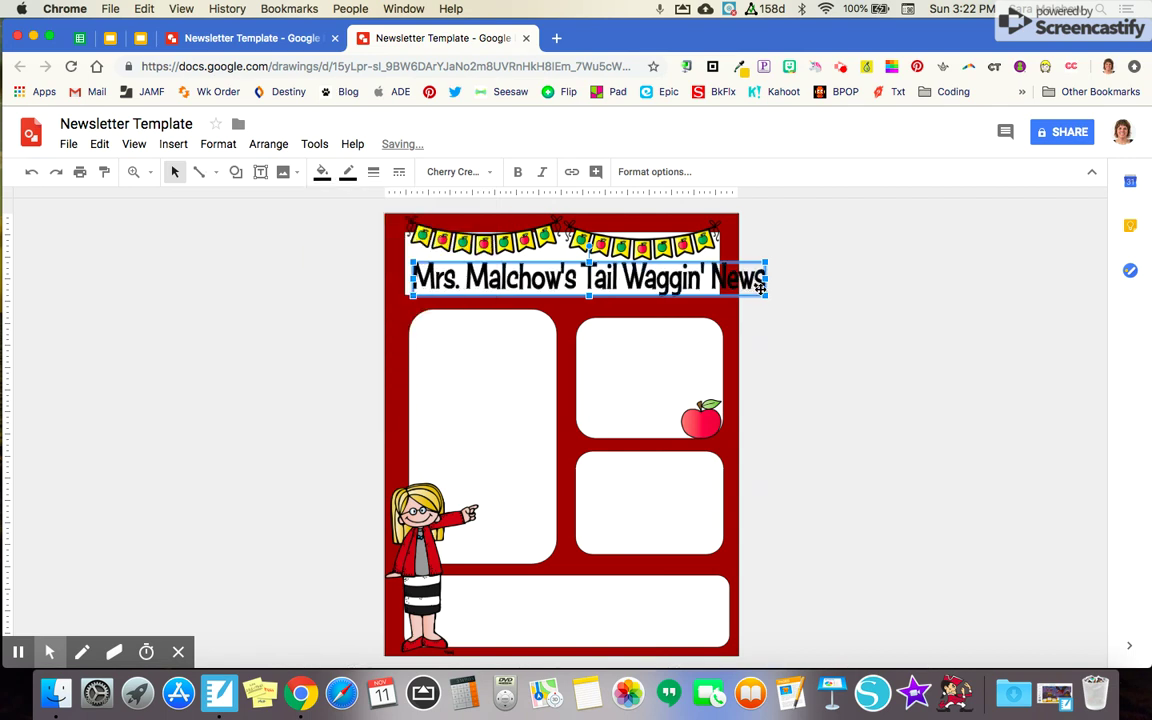
Narrow the title from both sides and centre it within the banner box
left_click_drag(766, 295, 725, 296)
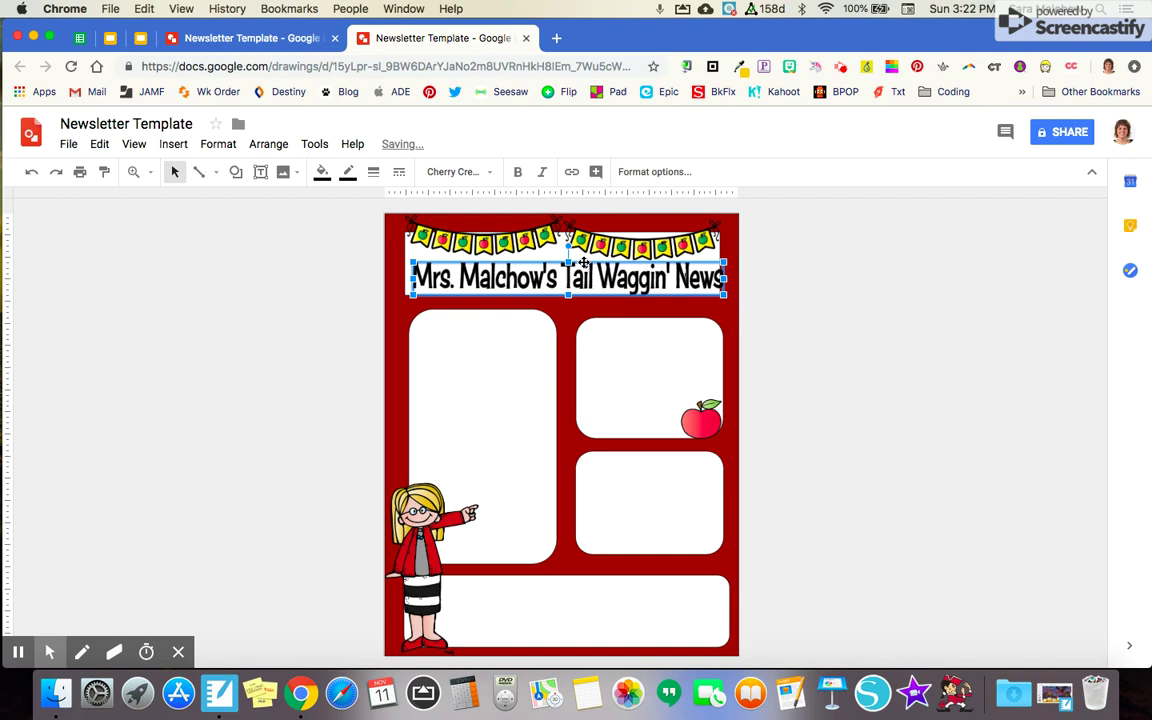
left_click_drag(584, 262, 577, 258)
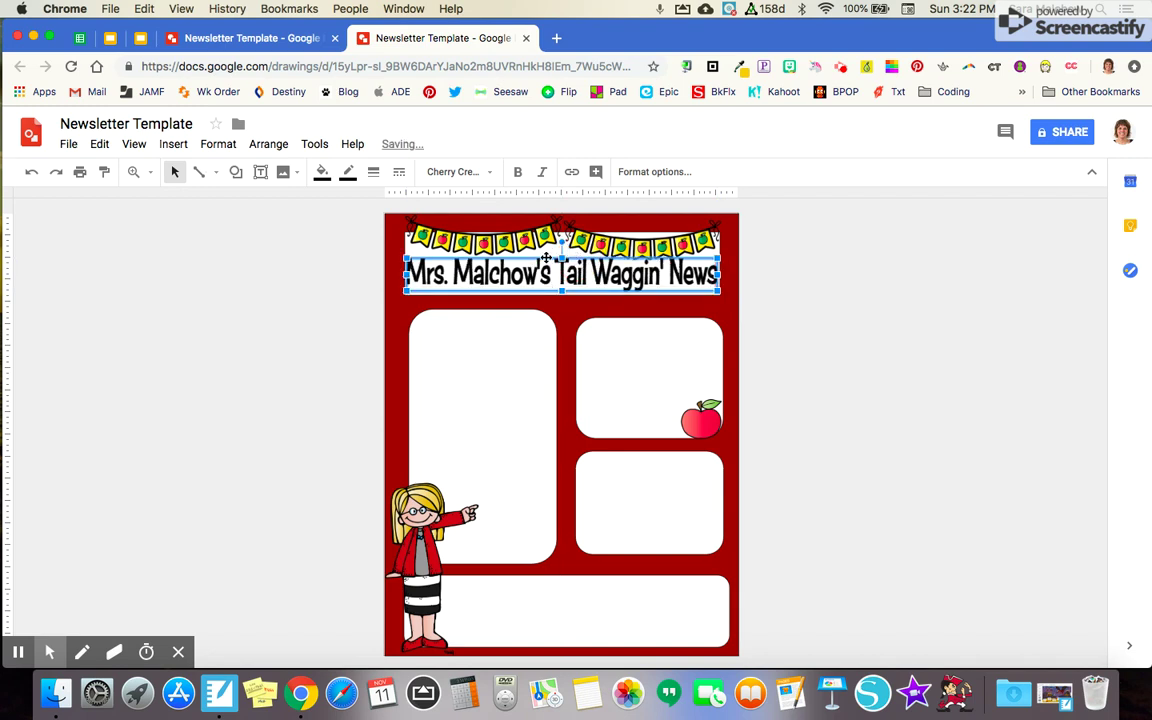
left_click_drag(405, 276, 421, 279)
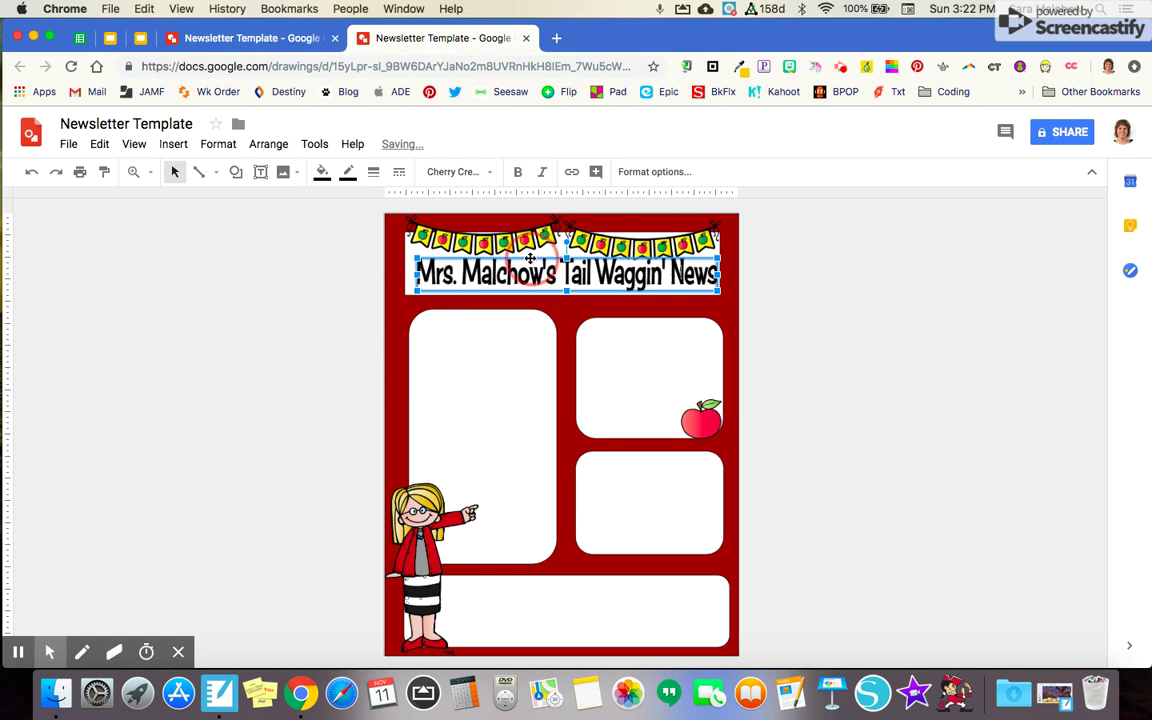
left_click_drag(533, 260, 527, 260)
left_click(800, 305)
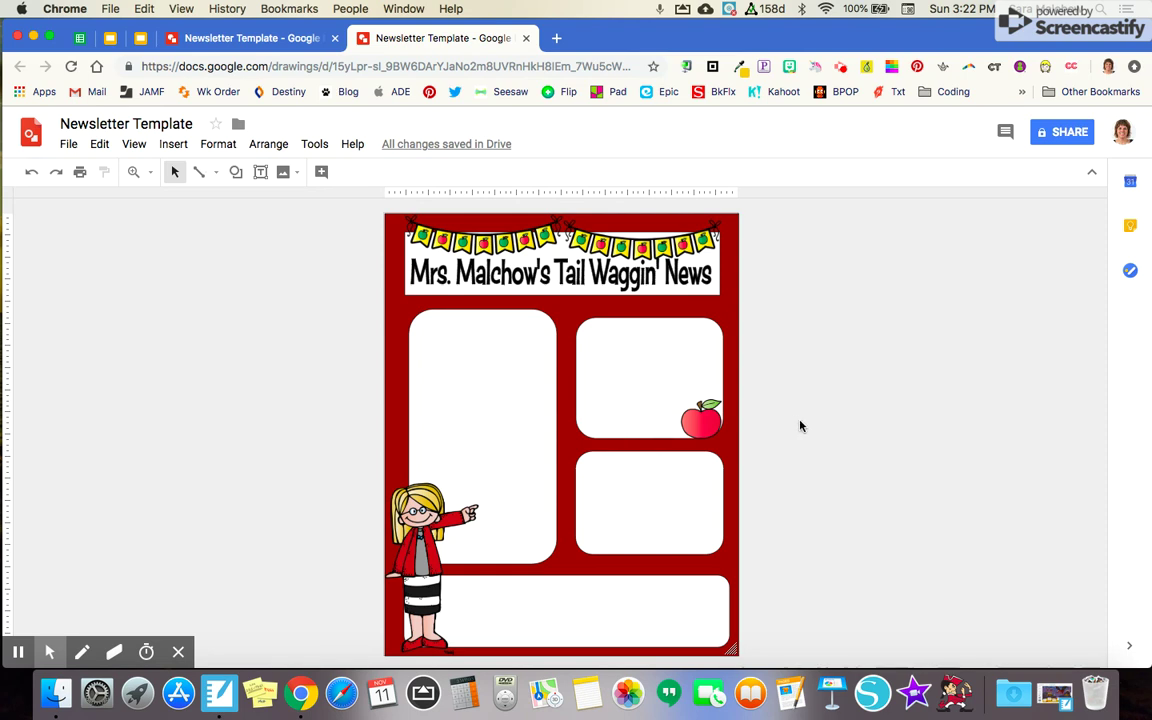
left_click(68, 150)
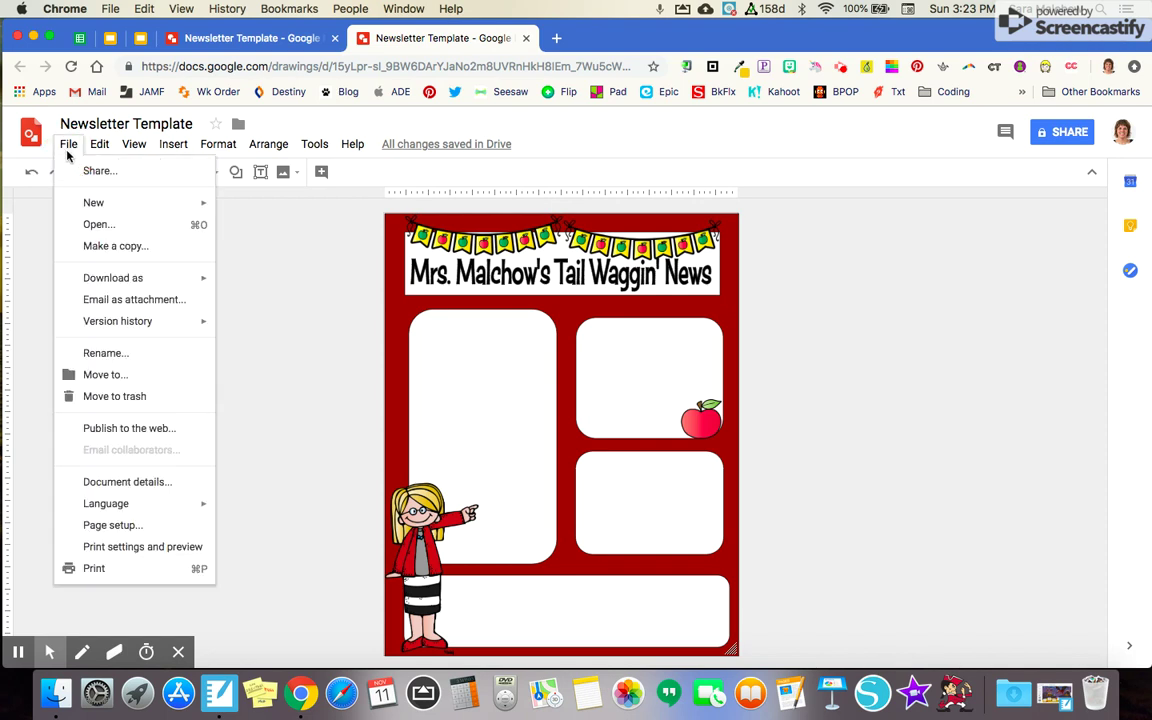
mouse_move(104, 282)
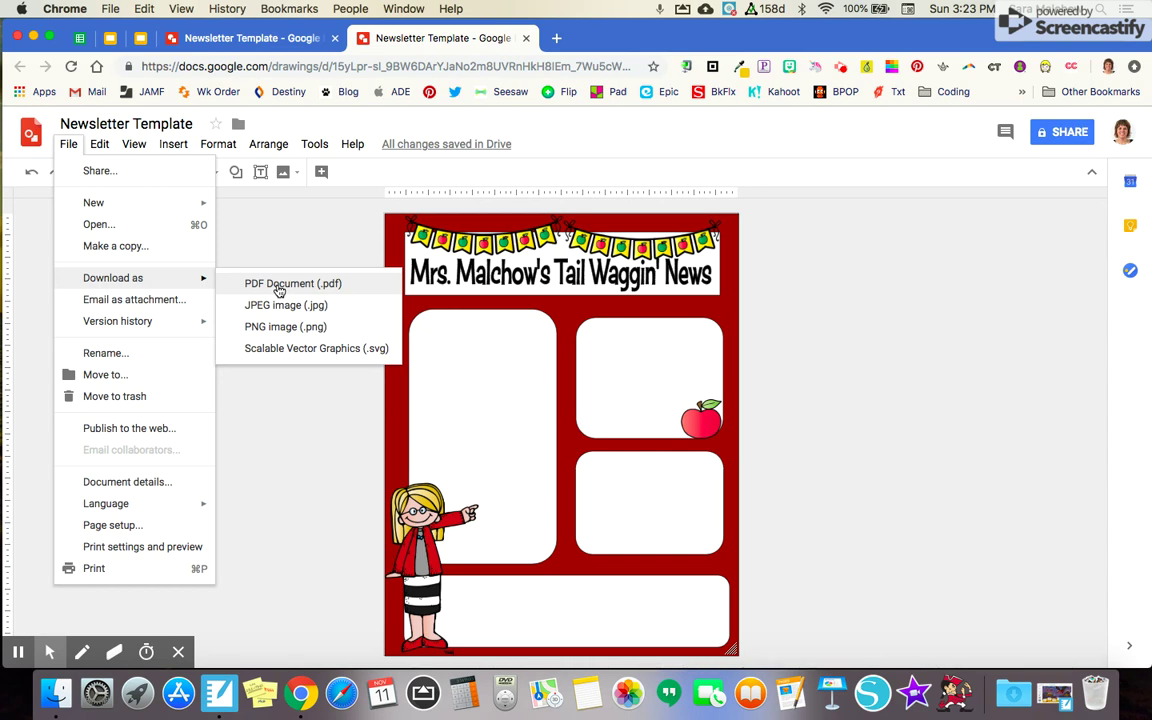
left_click(300, 405)
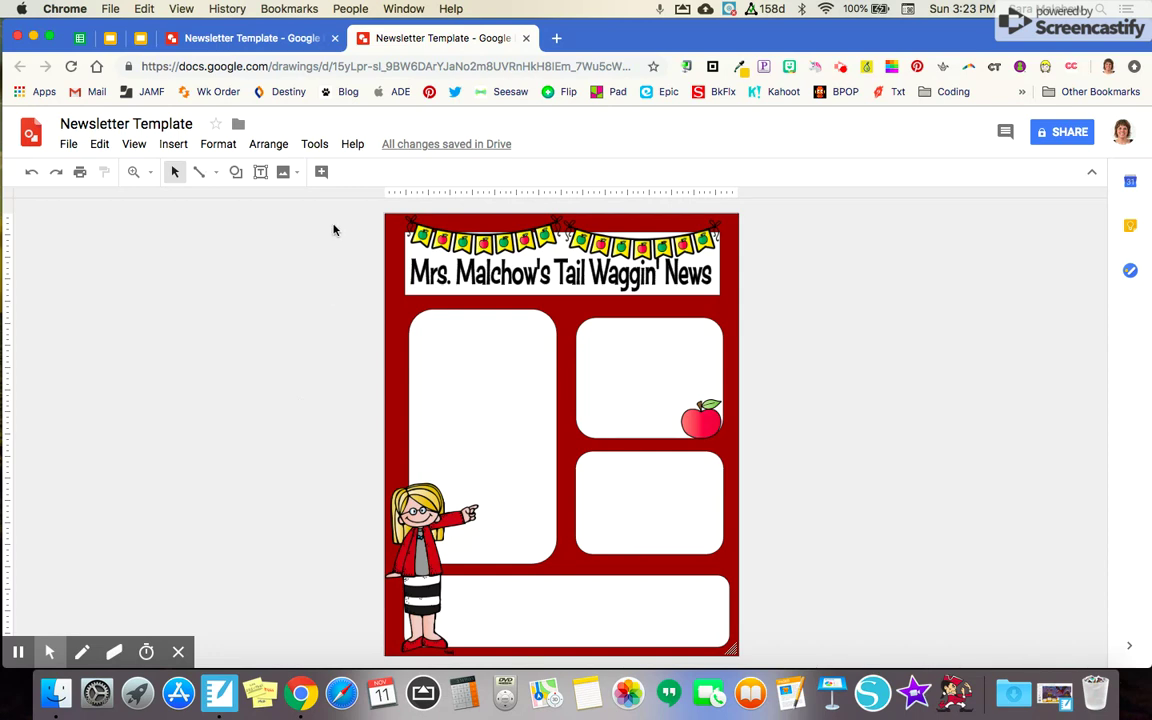
Draw a text box in the left panel holding the teacher's social media handle at size 24
left_click(173, 146)
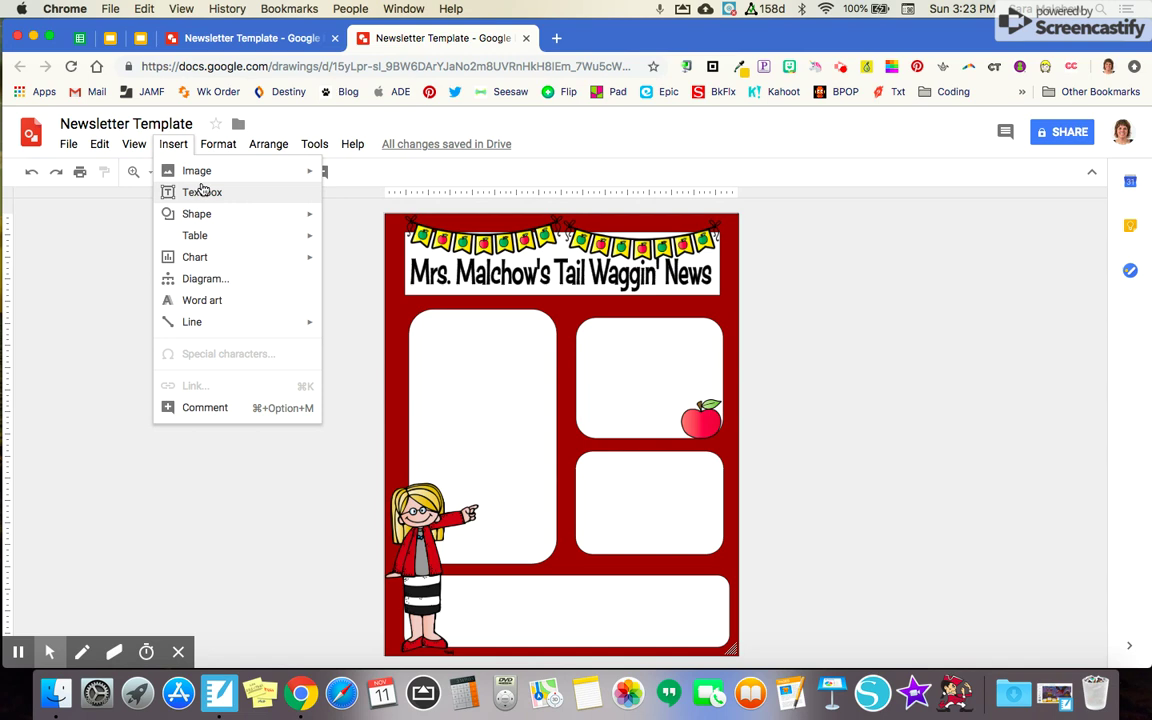
left_click(201, 191)
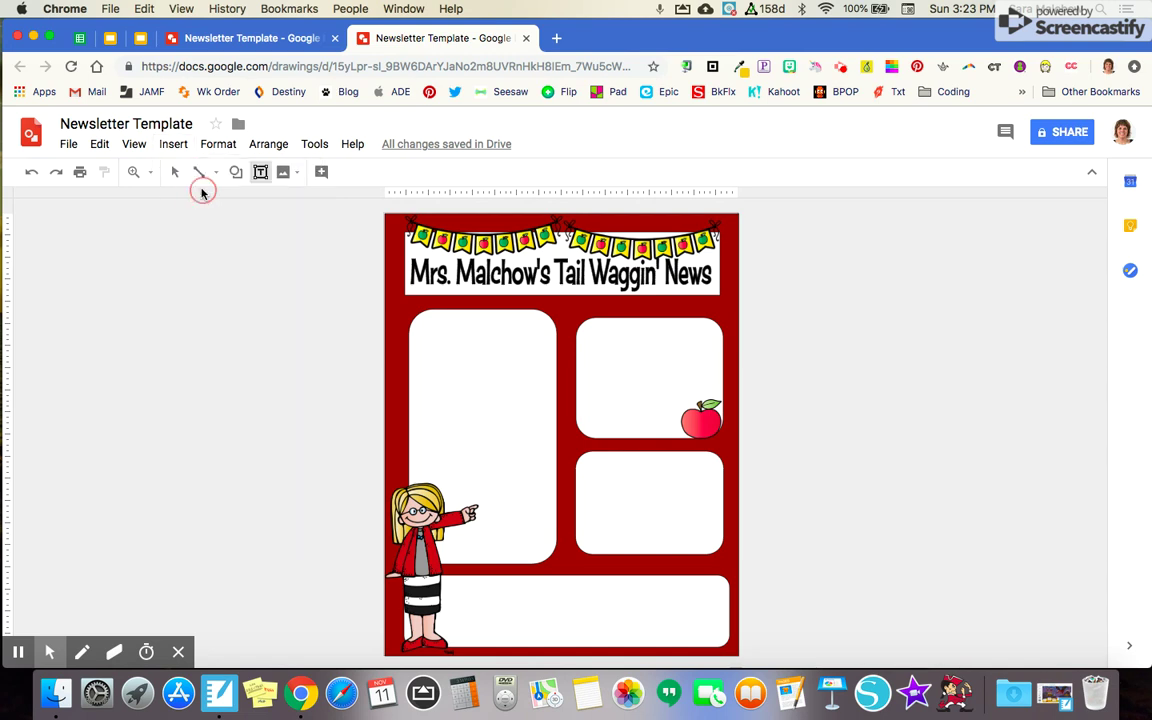
left_click_drag(427, 355, 543, 417)
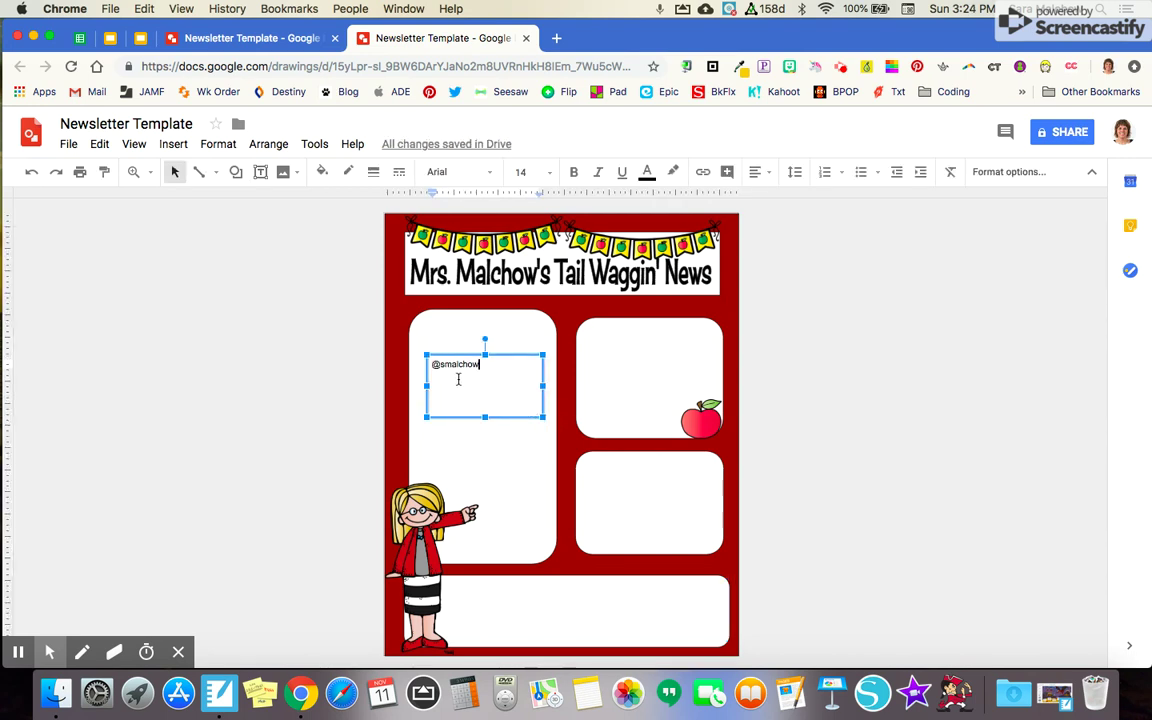
double_click(453, 366)
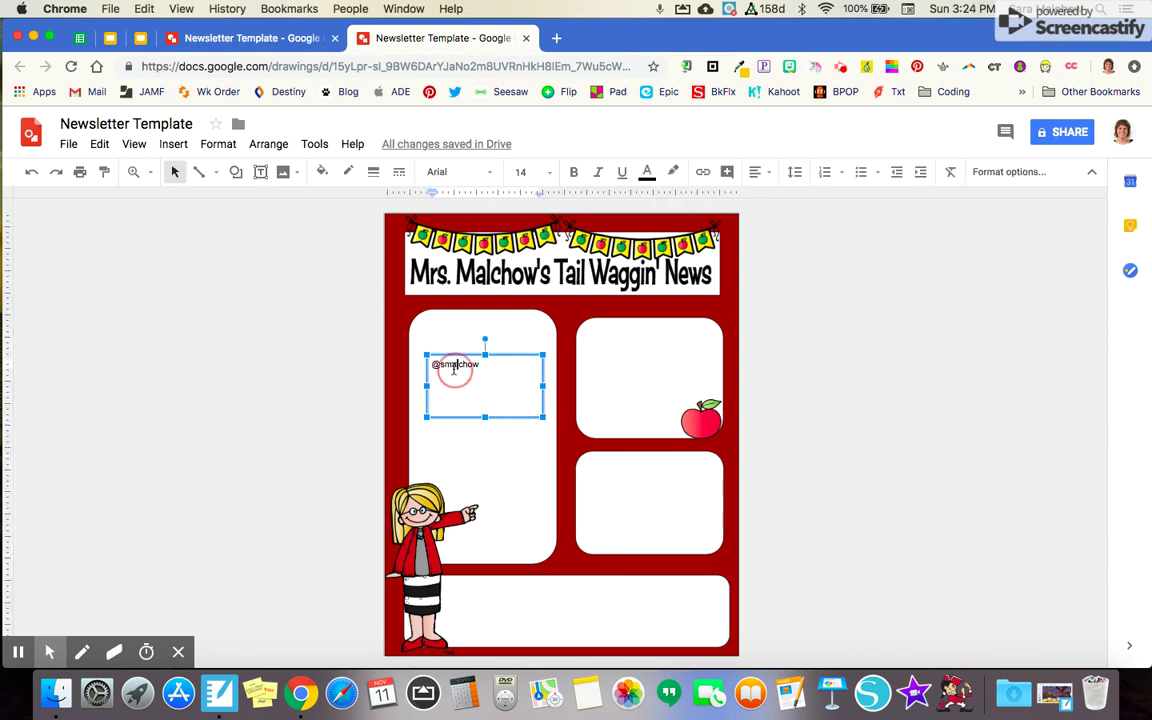
left_click(548, 173)
left_click(527, 395)
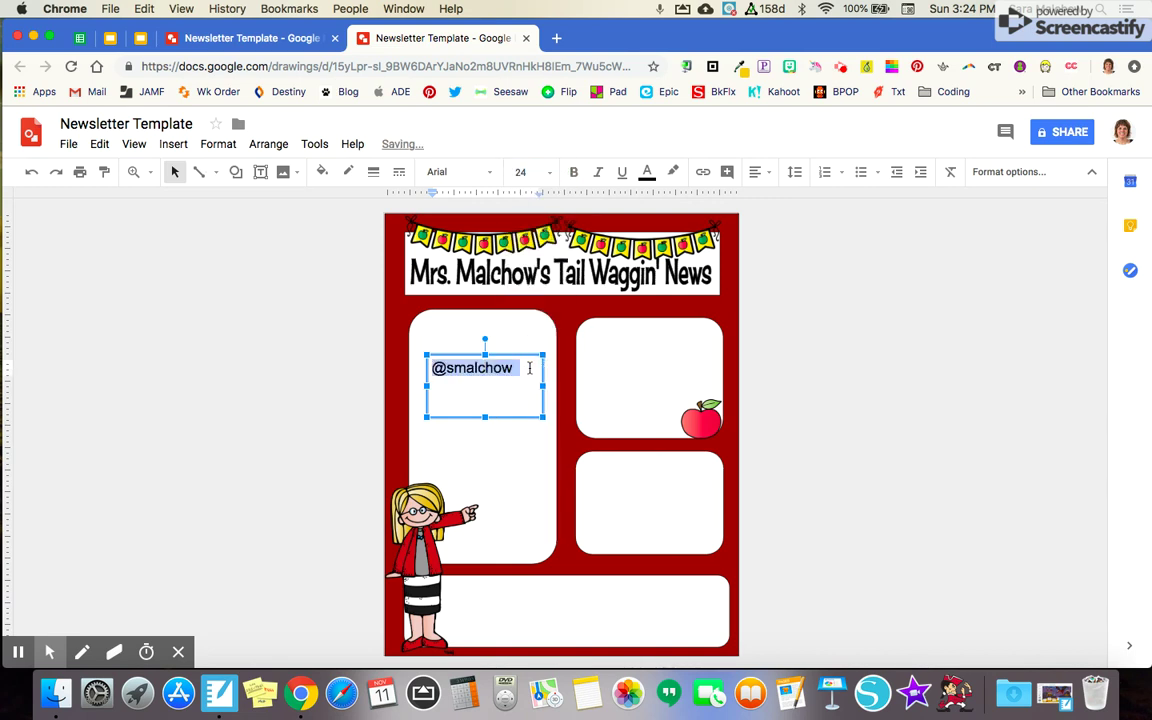
Add the teacher's school e-mail address on a new line and enlarge the box to fit it
left_click(530, 368)
key("Return")
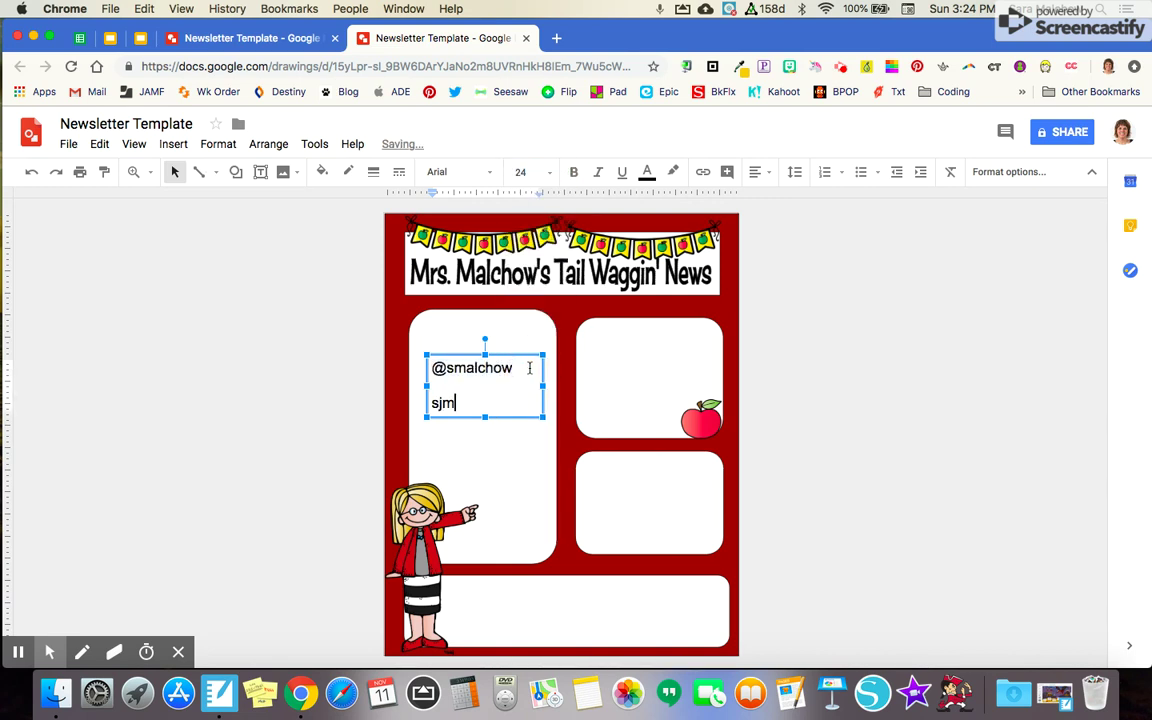
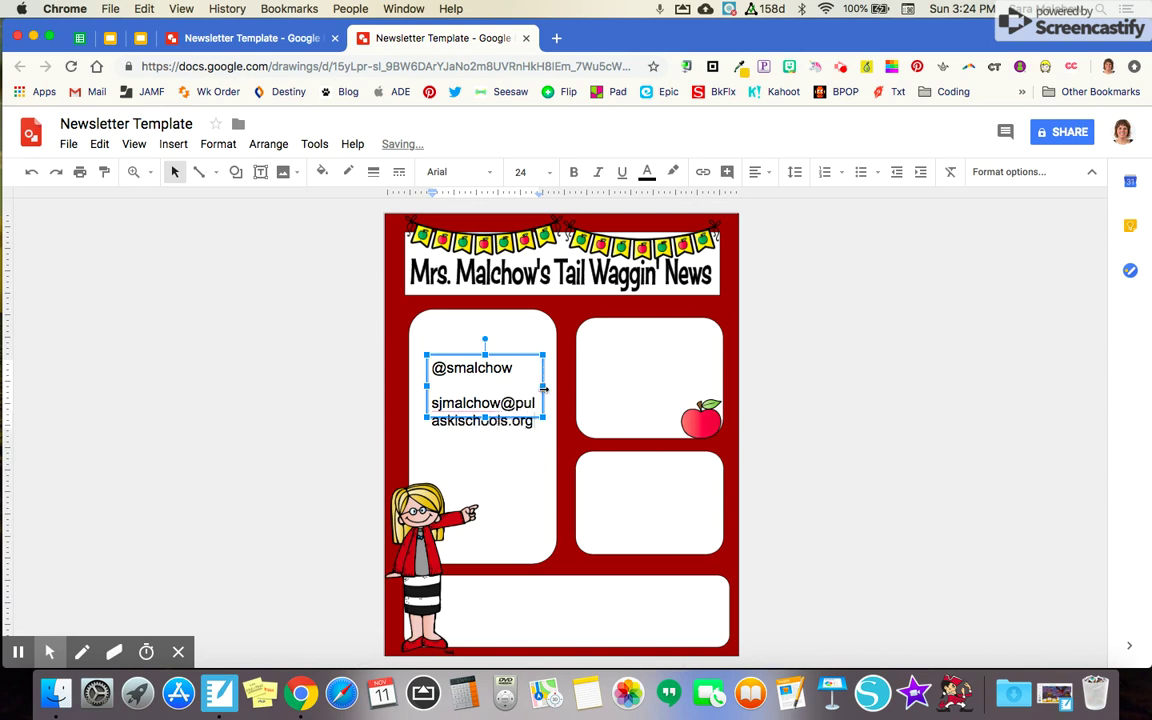
left_click_drag(543, 386, 649, 582)
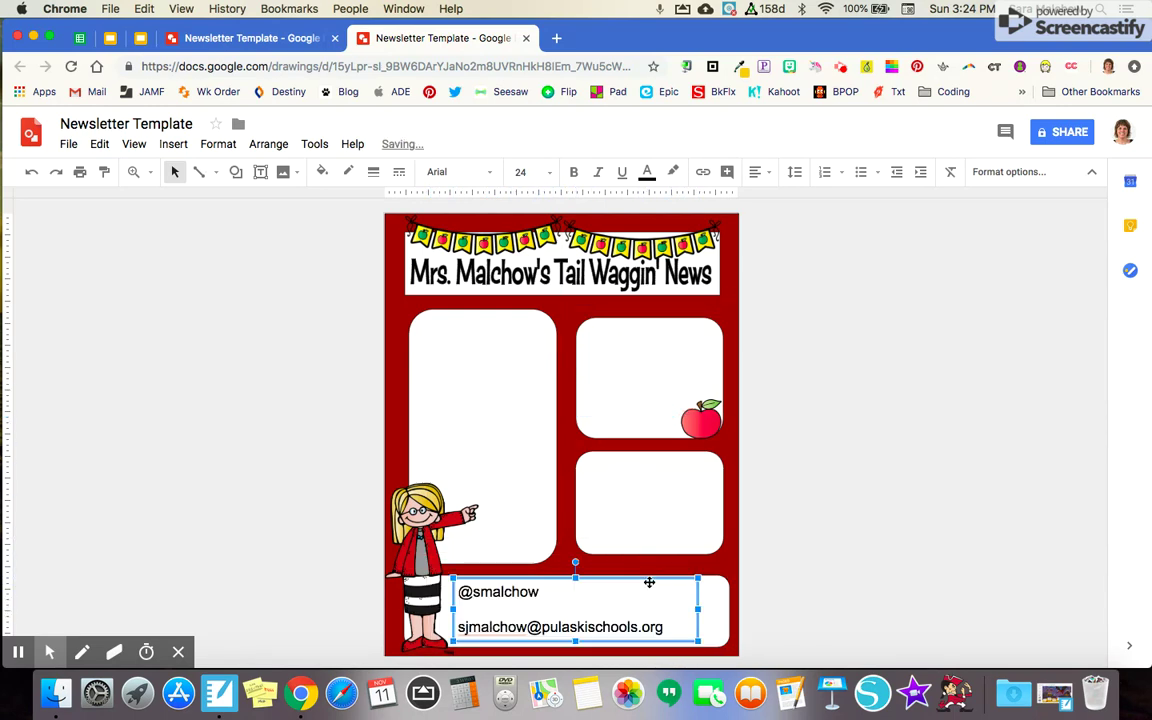
left_click(840, 532)
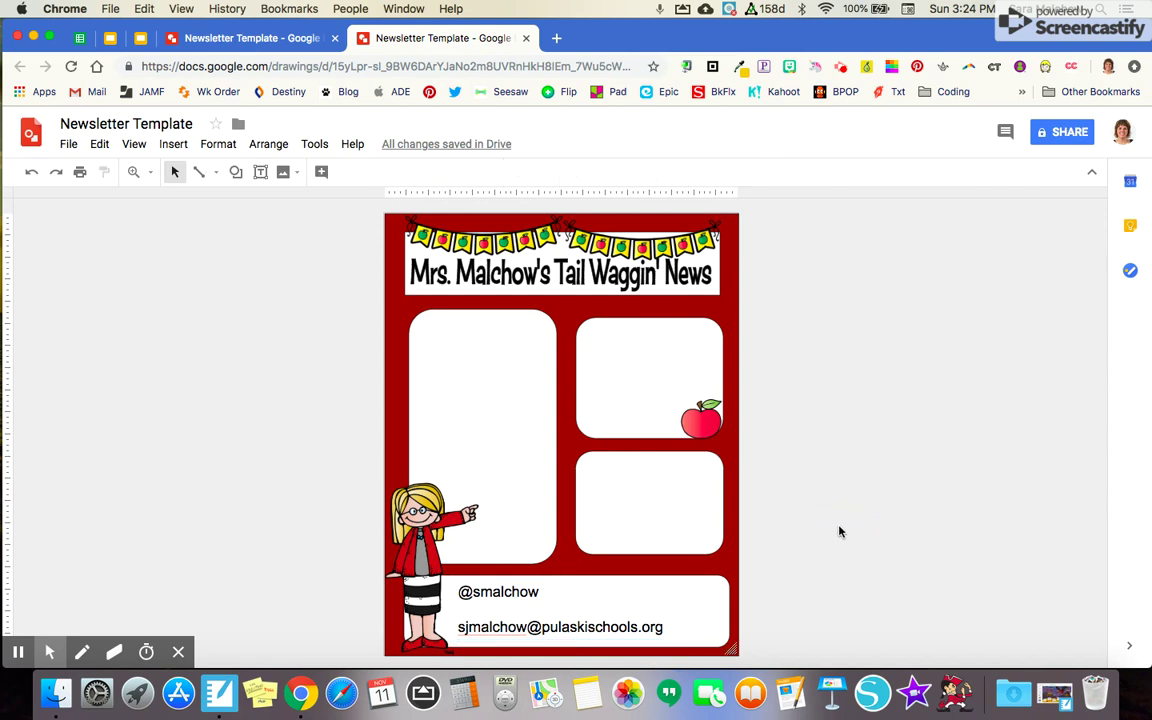